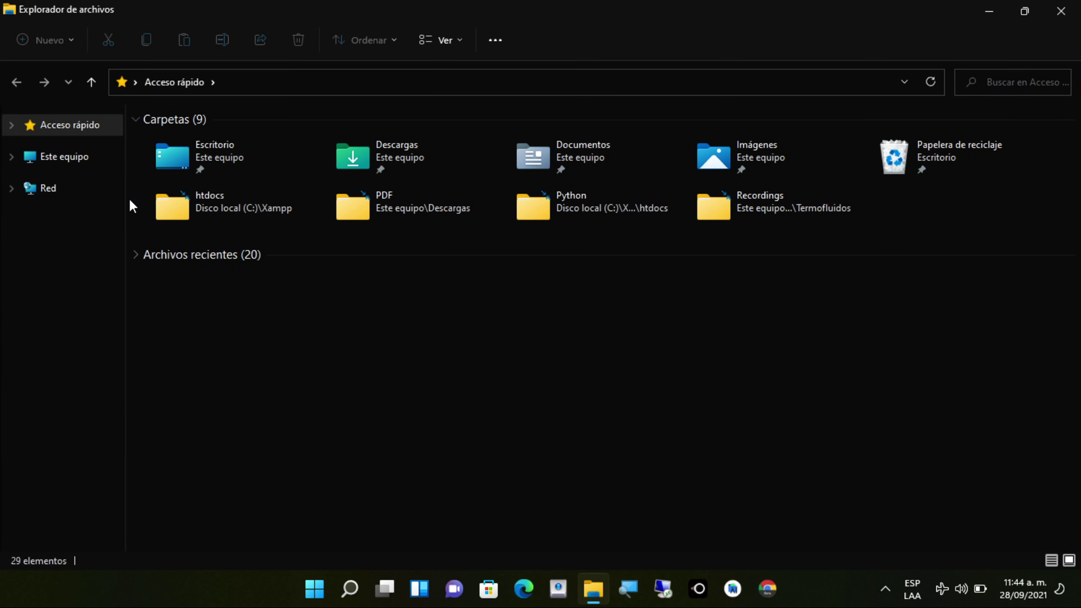
- Open Disco local (C:) from Este equipo
left_click(31, 159)
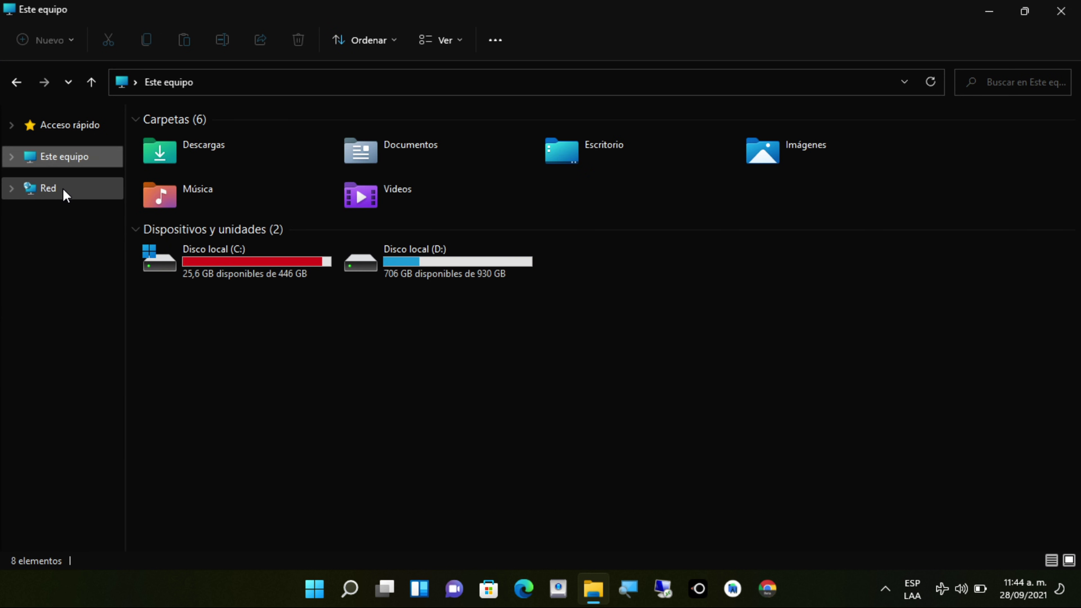
mouse_move(260, 280)
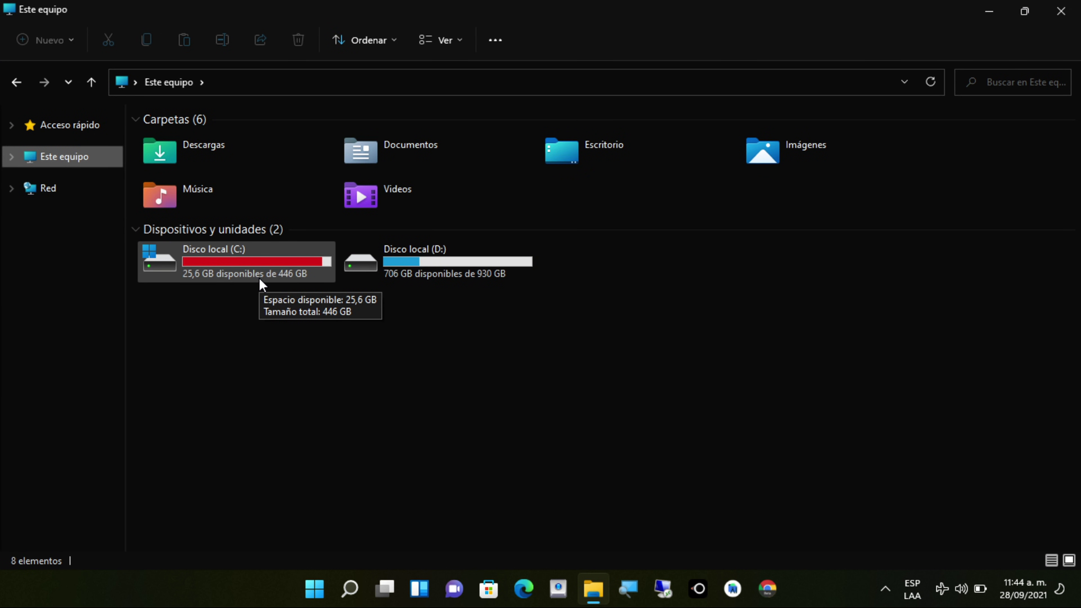
double_click(260, 278)
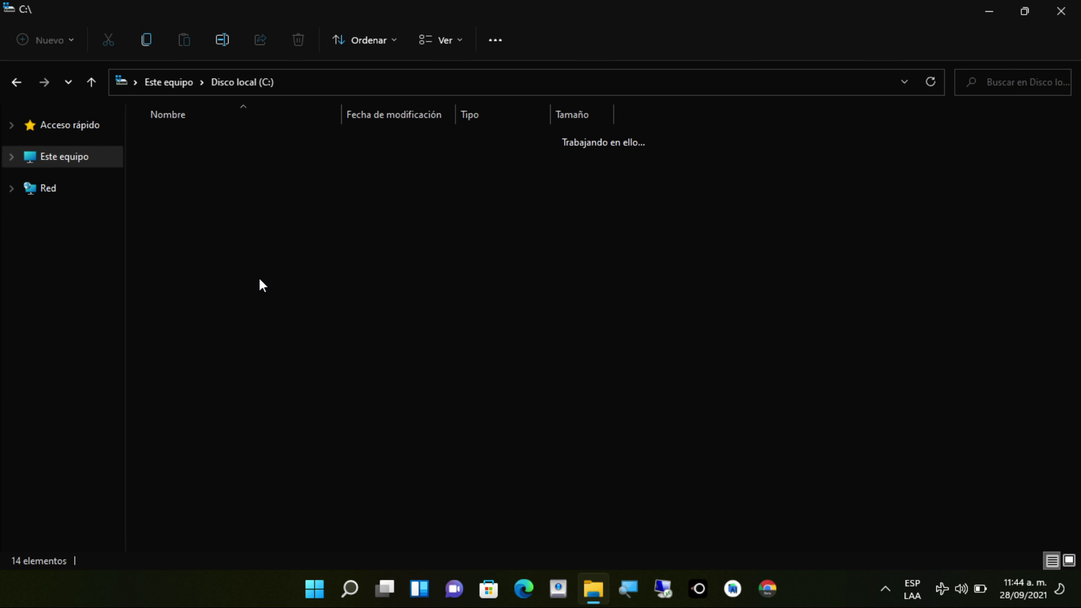
- Check the size of the Windows.old folder in its properties, and close the properties window
left_click(196, 438)
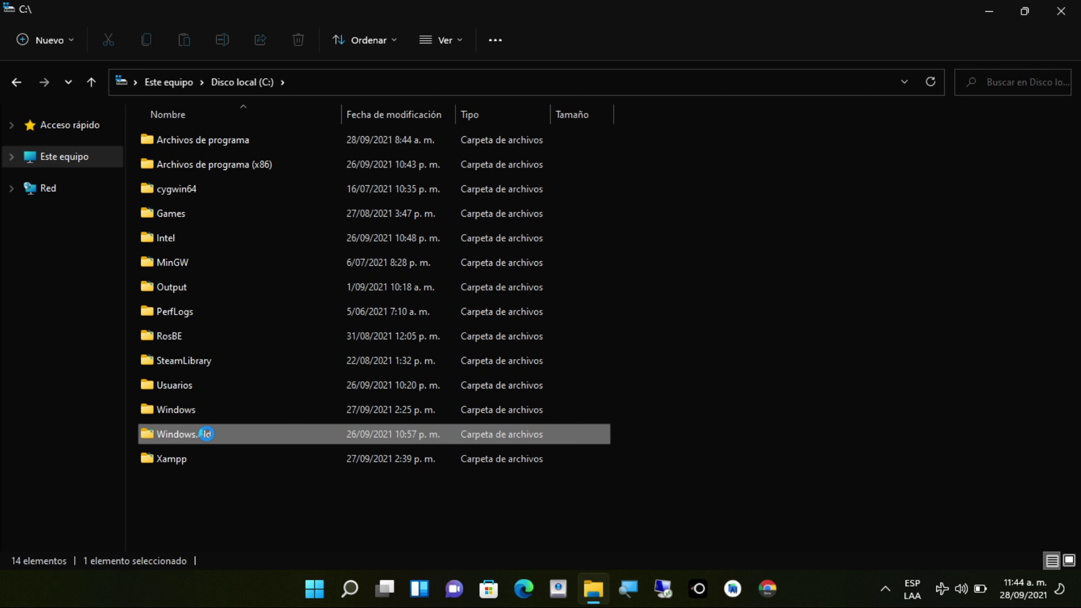
mouse_move(197, 435)
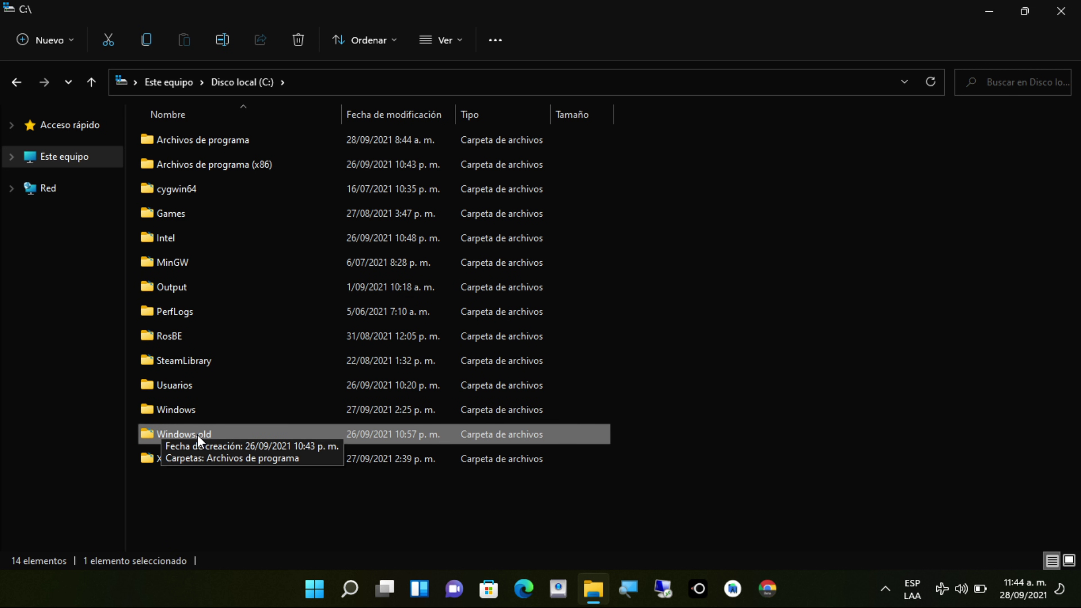
right_click(266, 431)
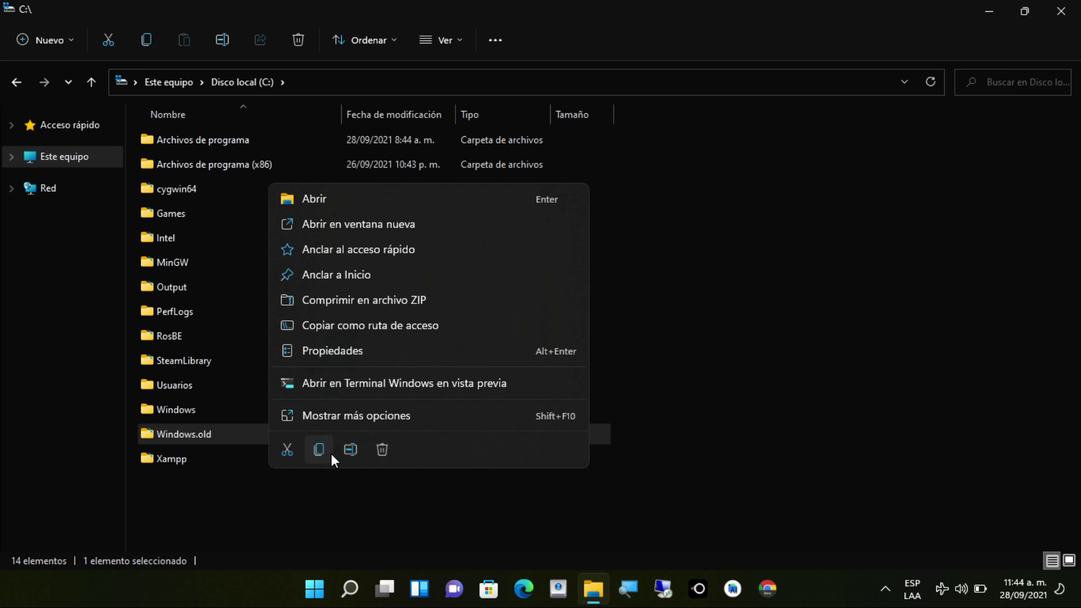
left_click(316, 352)
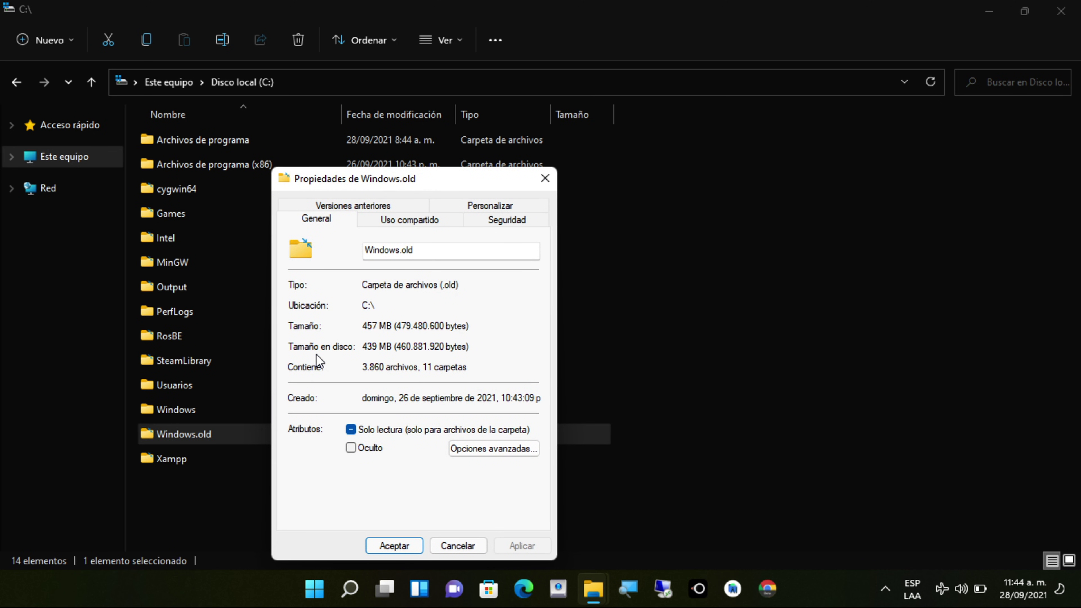
left_click_drag(415, 176, 827, 134)
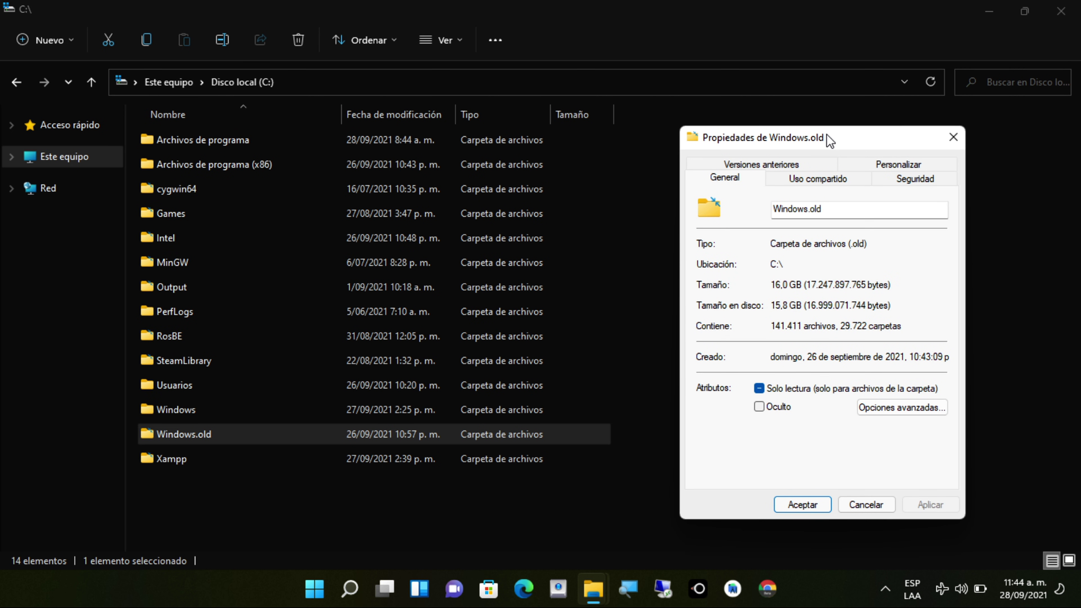
left_click_drag(827, 135, 820, 134)
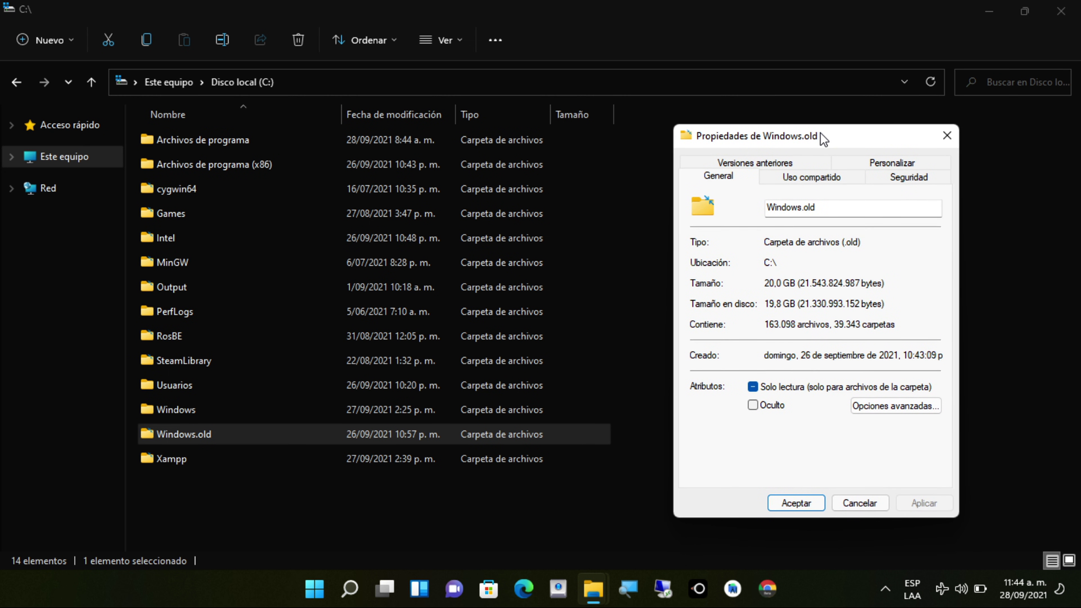
left_click(953, 137)
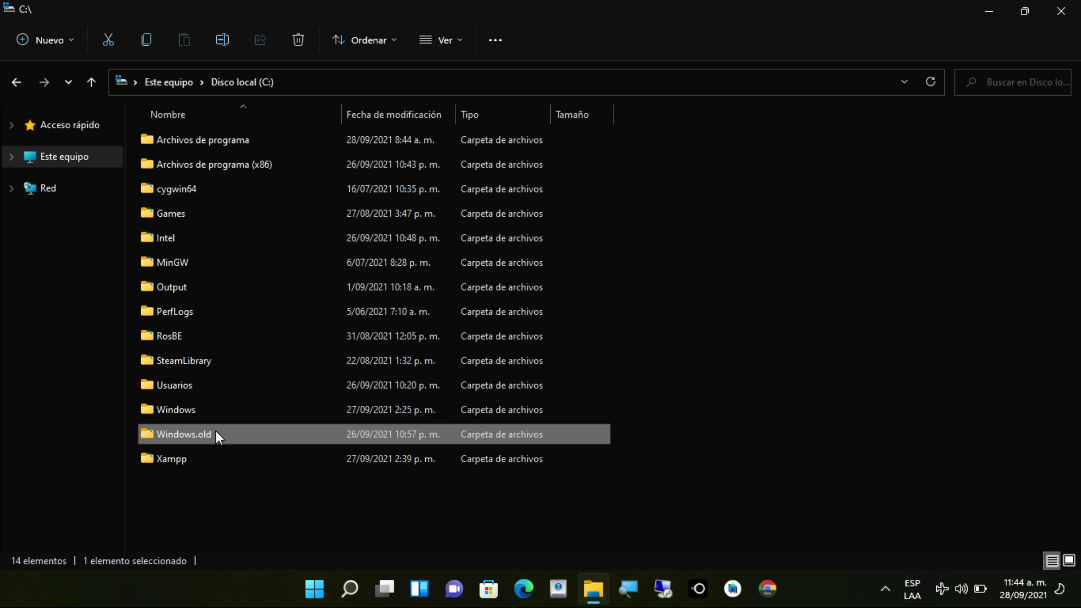
- Try to delete the Windows.old folder, continuing with administrator permissions and retrying when access is denied
right_click(220, 437)
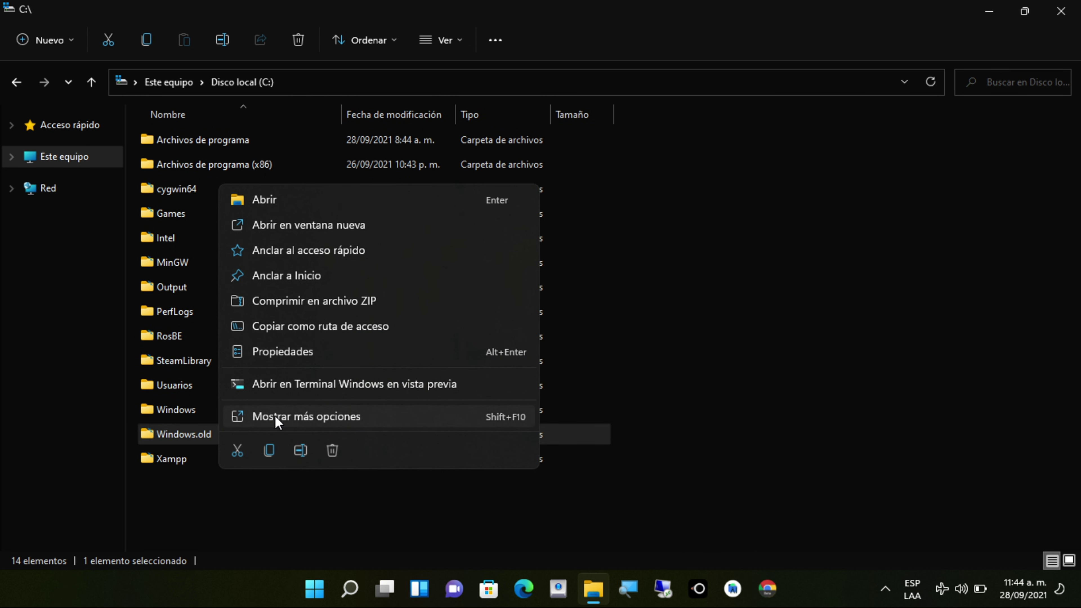
left_click(336, 453)
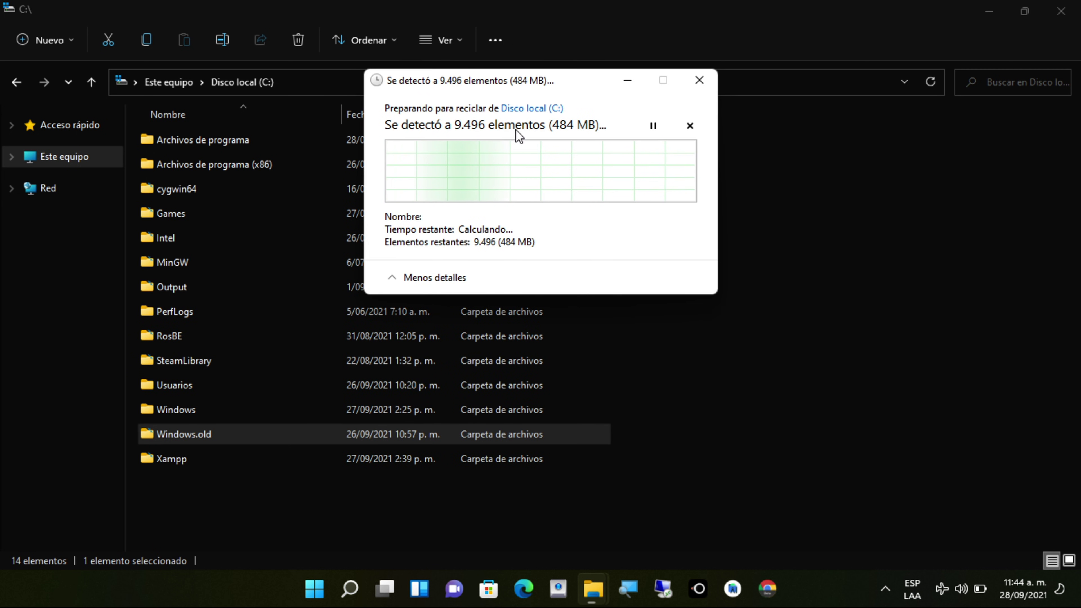
left_click_drag(535, 81, 827, 178)
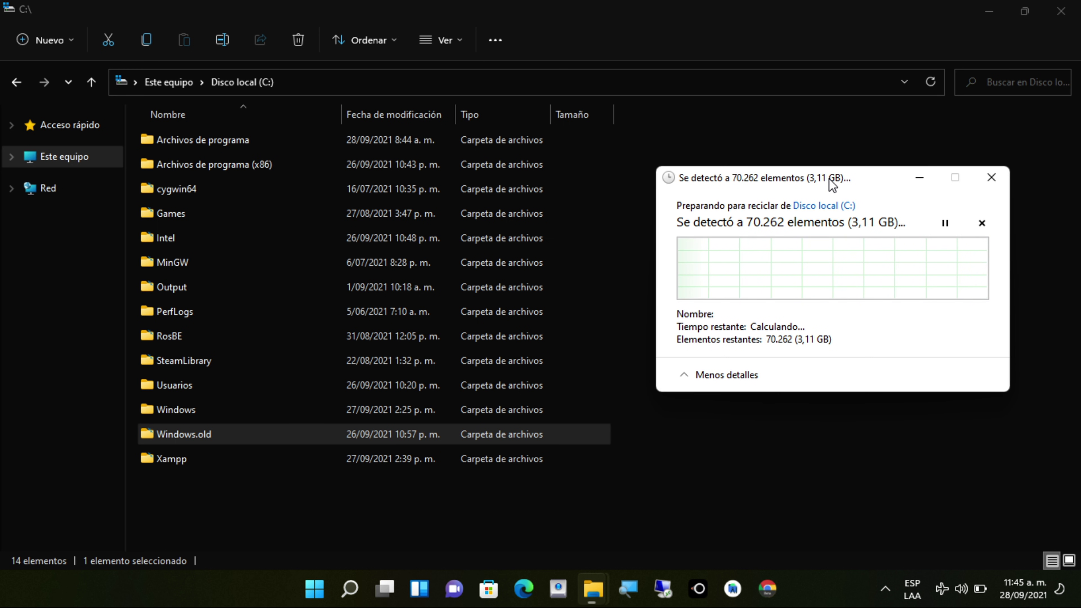
left_click_drag(827, 178, 829, 170)
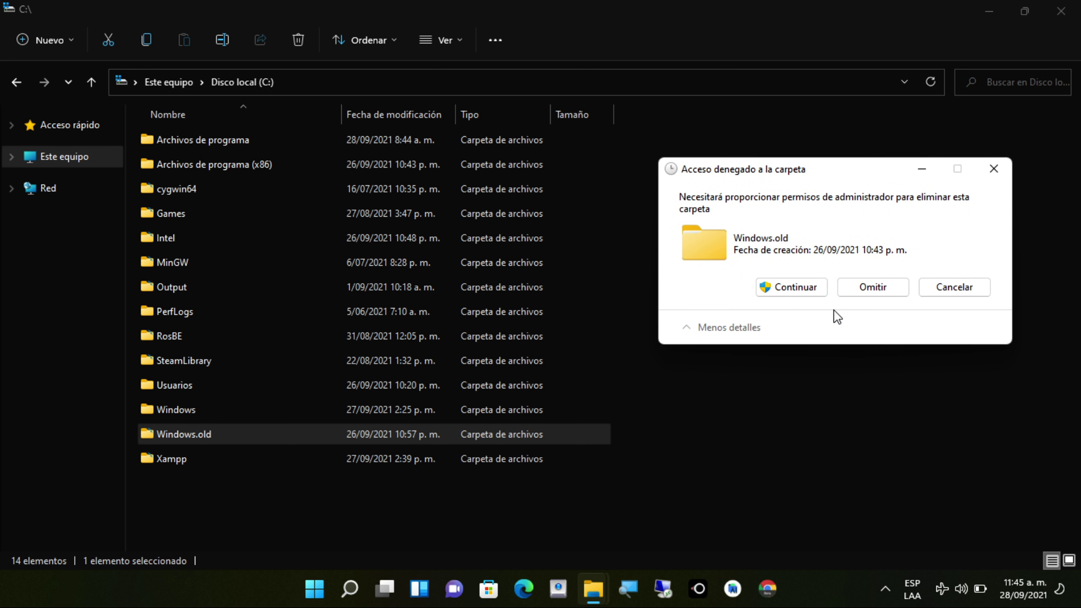
left_click(811, 284)
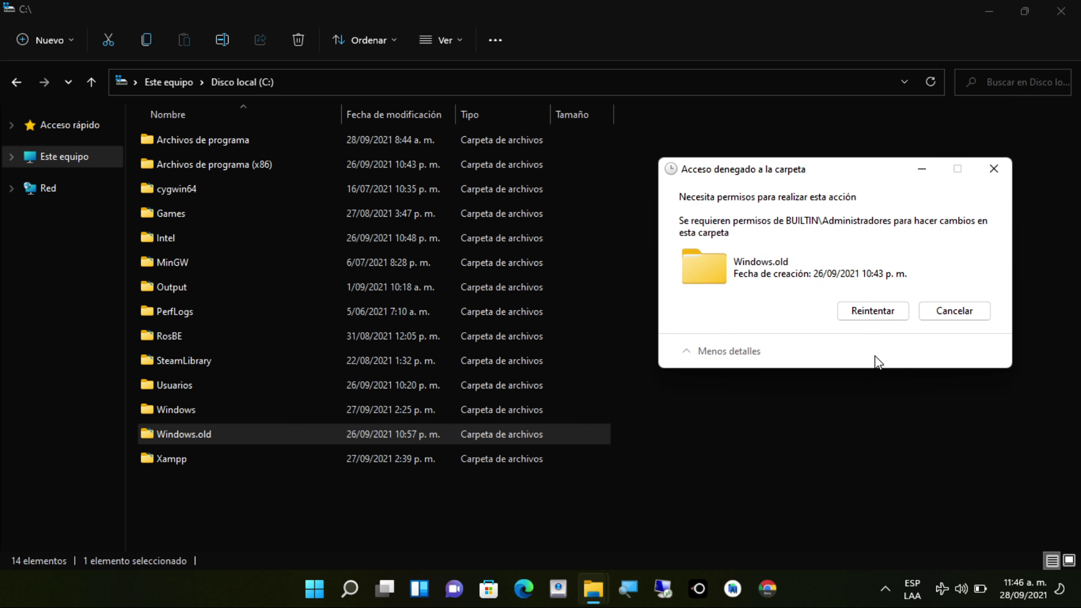
left_click(877, 312)
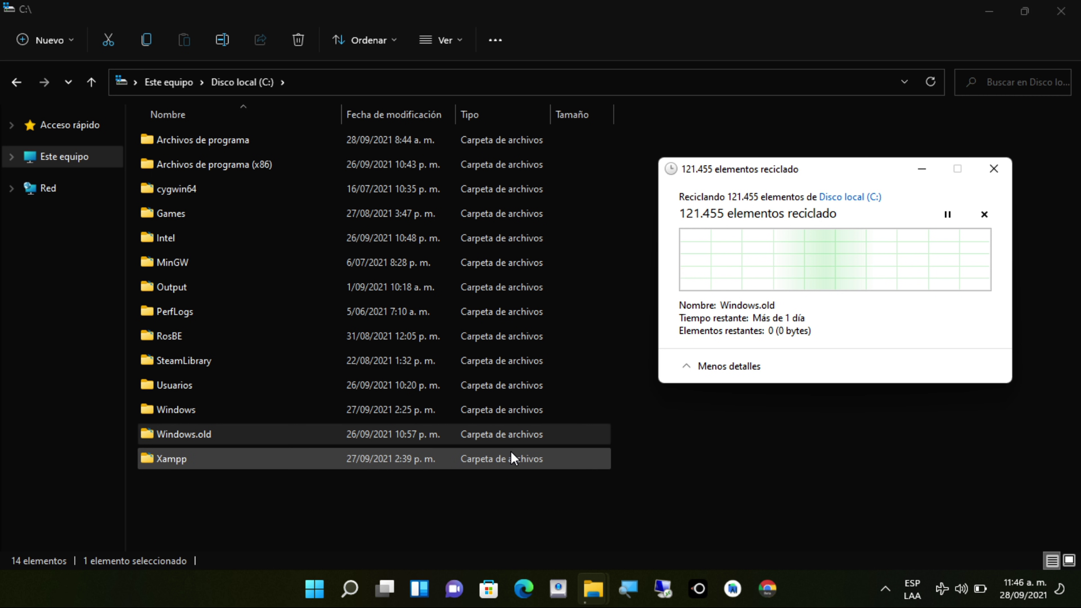
- Examine the contents and properties of the Windows.old folder alongside the deletion progress window
double_click(538, 438)
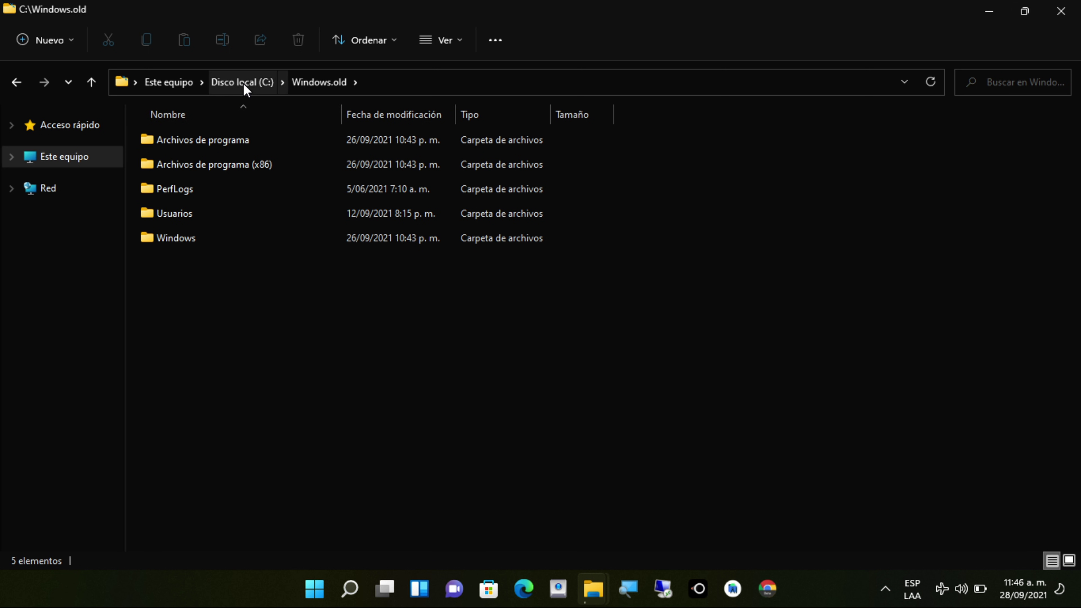
right_click(237, 247)
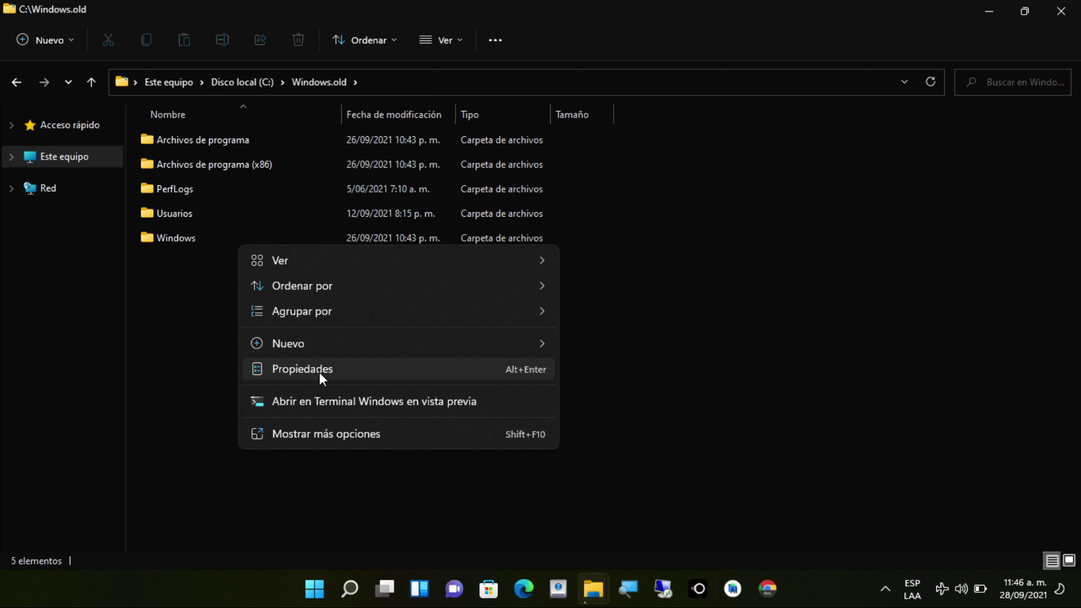
left_click(320, 375)
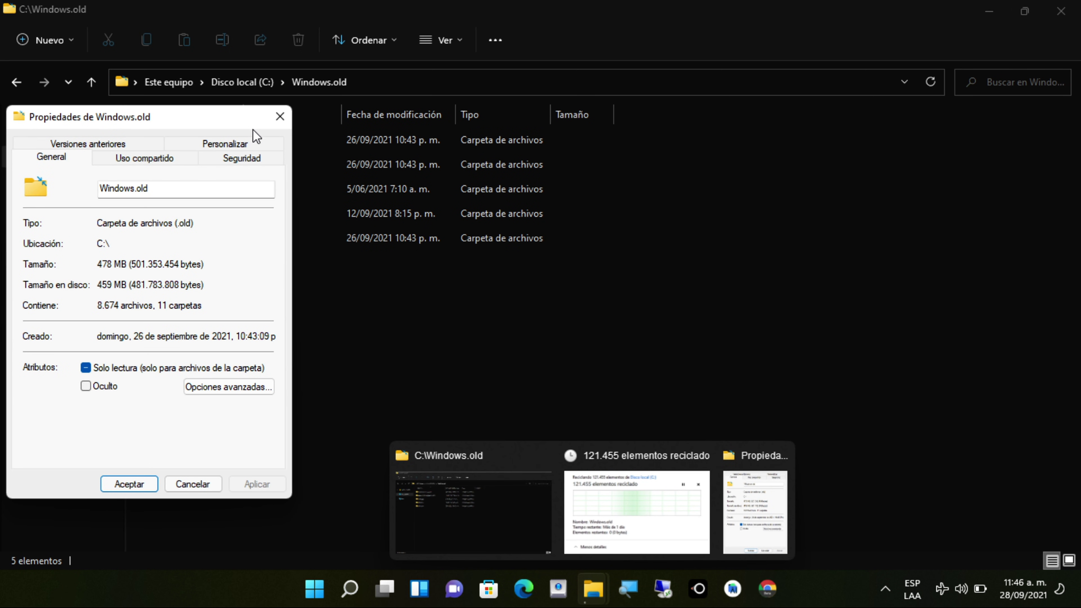
left_click(594, 589)
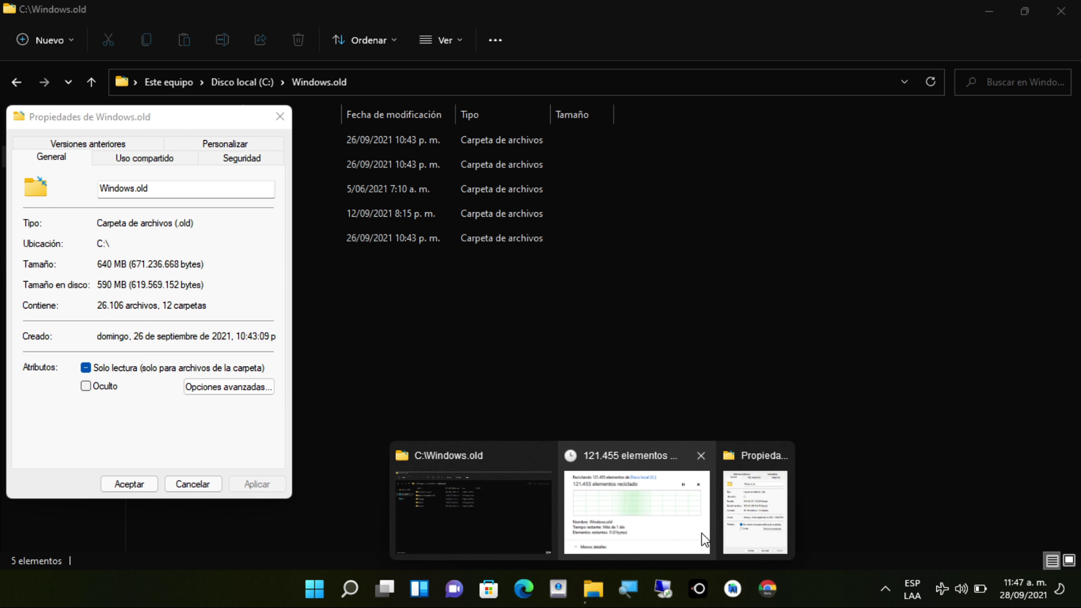
mouse_move(594, 590)
left_click(634, 523)
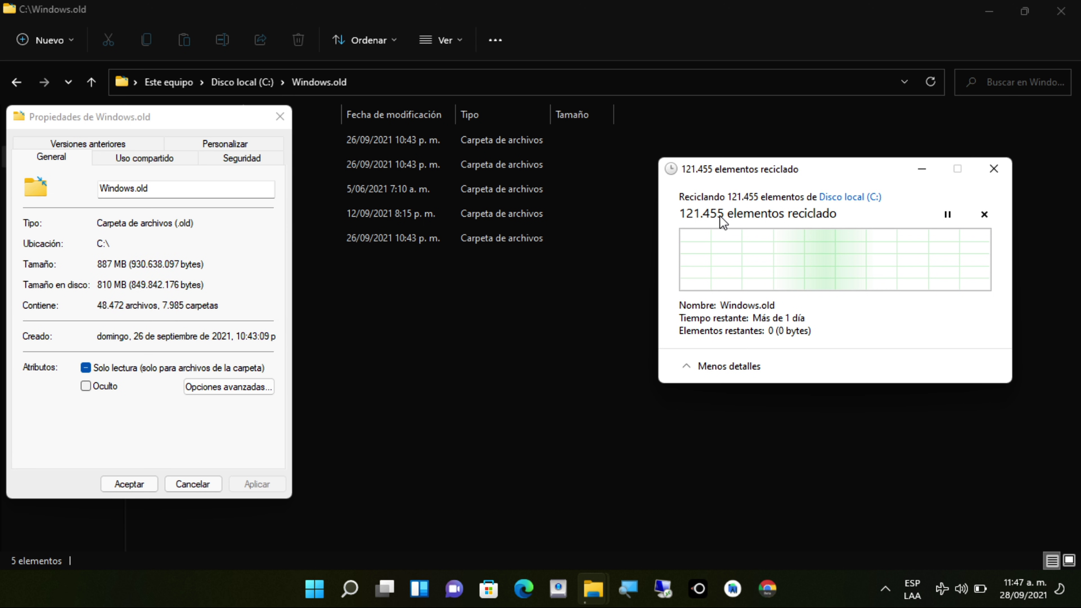
left_click_drag(174, 114, 414, 153)
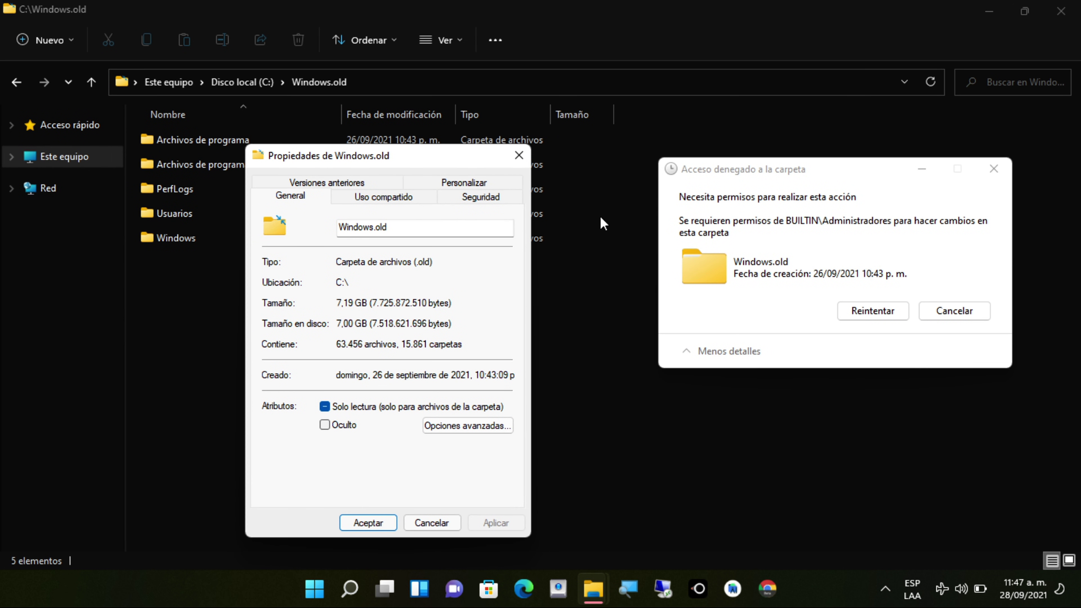
- Retry the deletion of Windows.old once more and cancel the operation
left_click(888, 314)
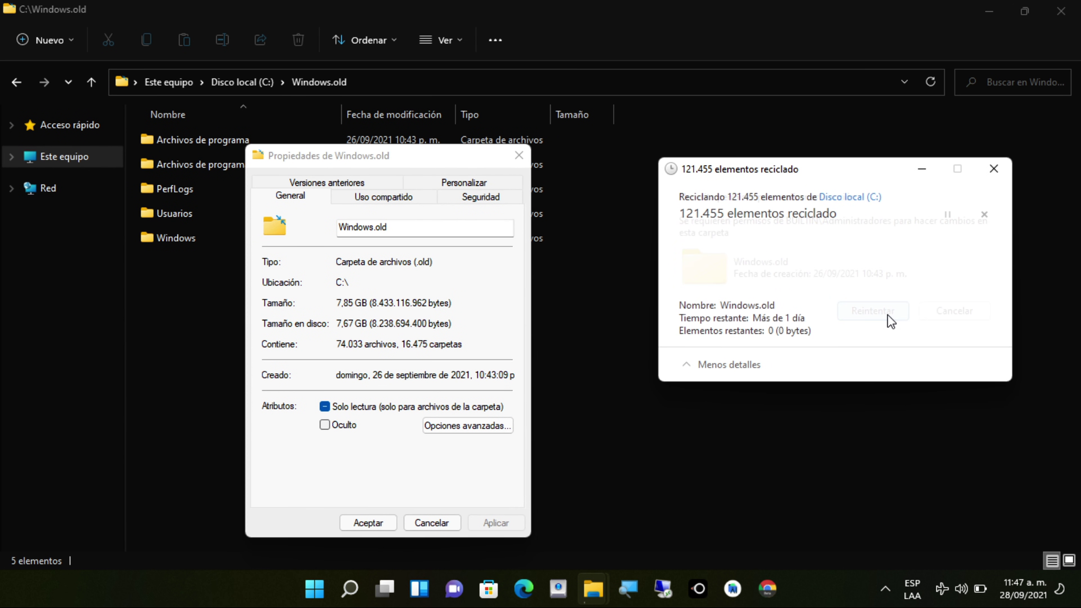
left_click(1005, 168)
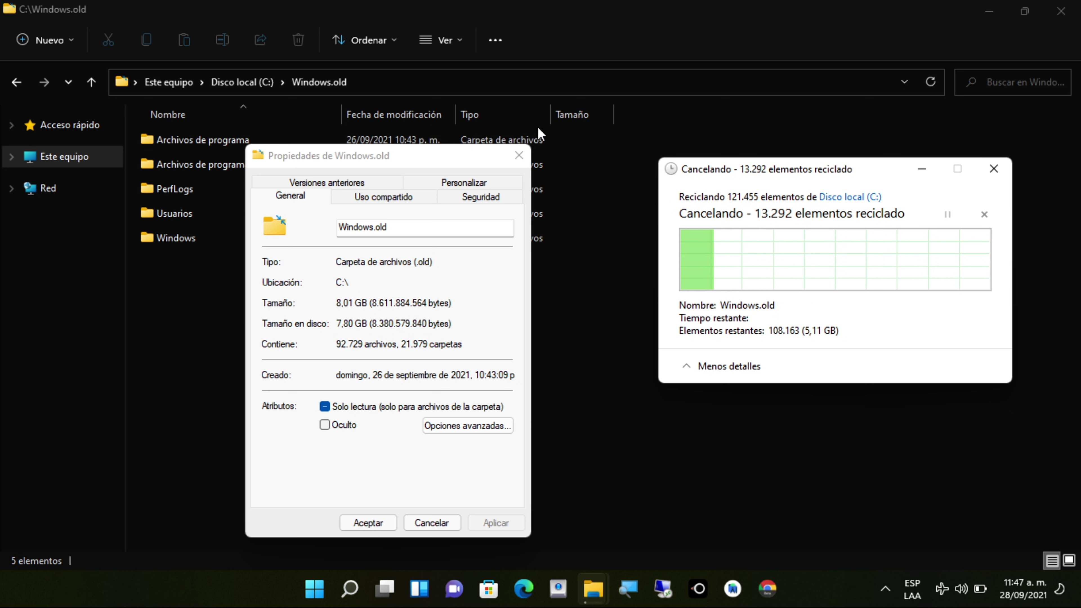
- Close the Windows.old properties and the File Explorer window to return to the desktop
left_click(518, 149)
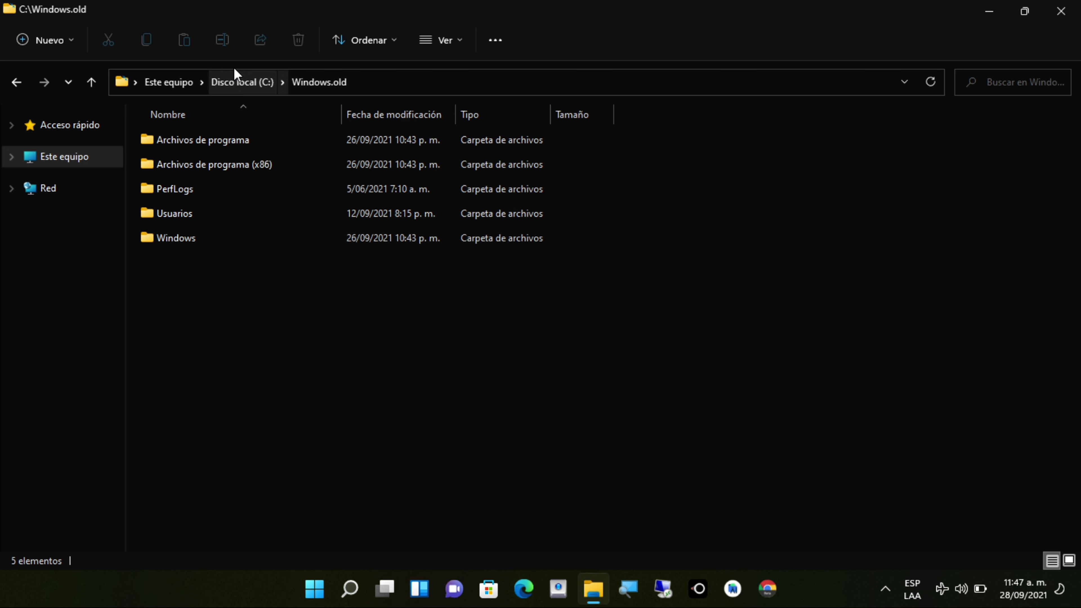
left_click(247, 78)
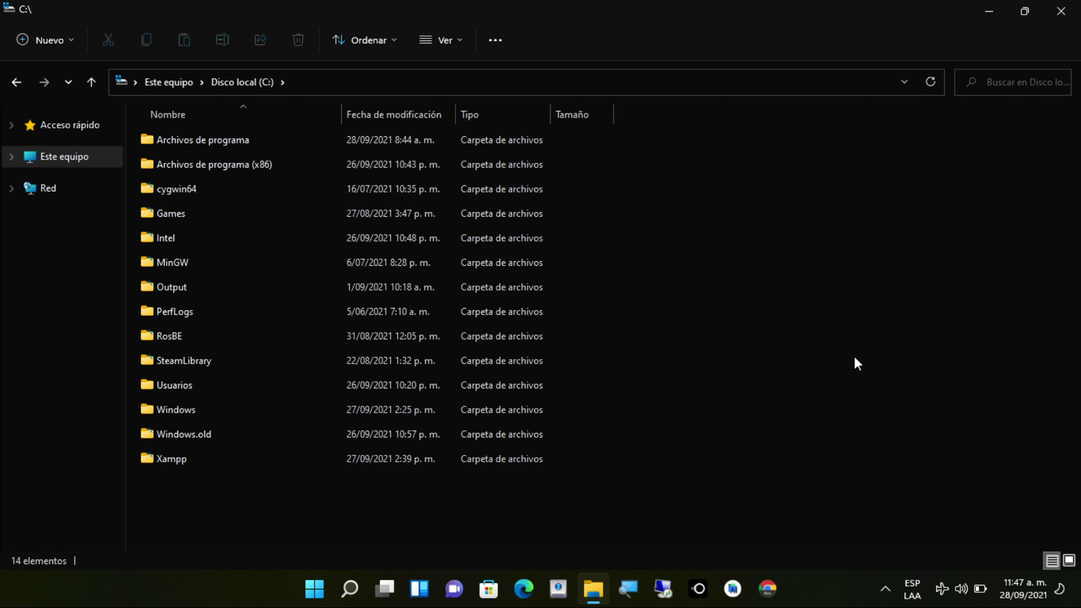
left_click(1061, 11)
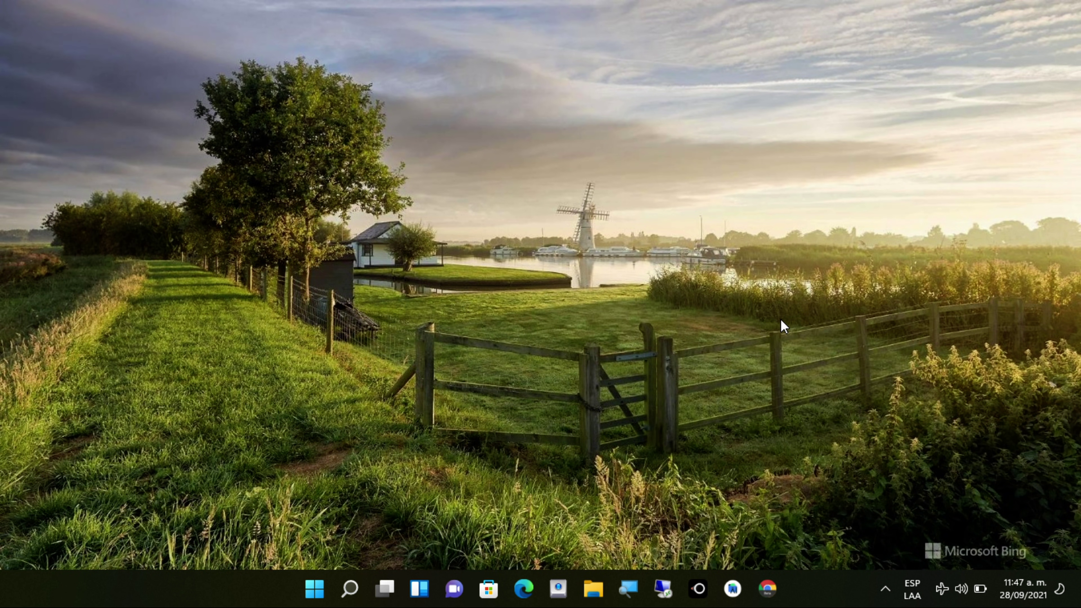
- Search Windows for "disco" from the Start menu
key("super")
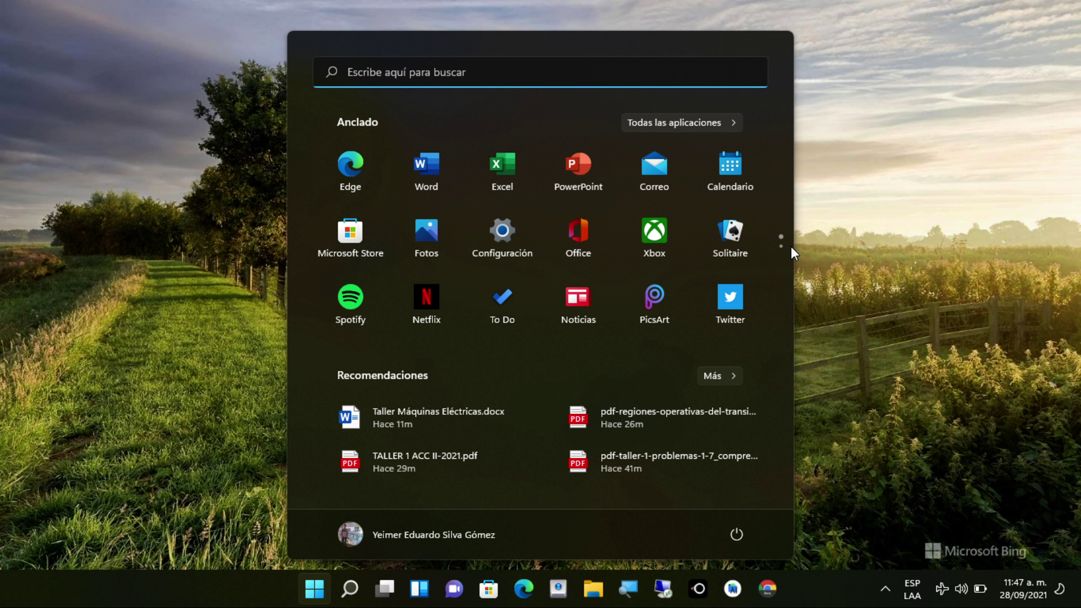
type("disco")
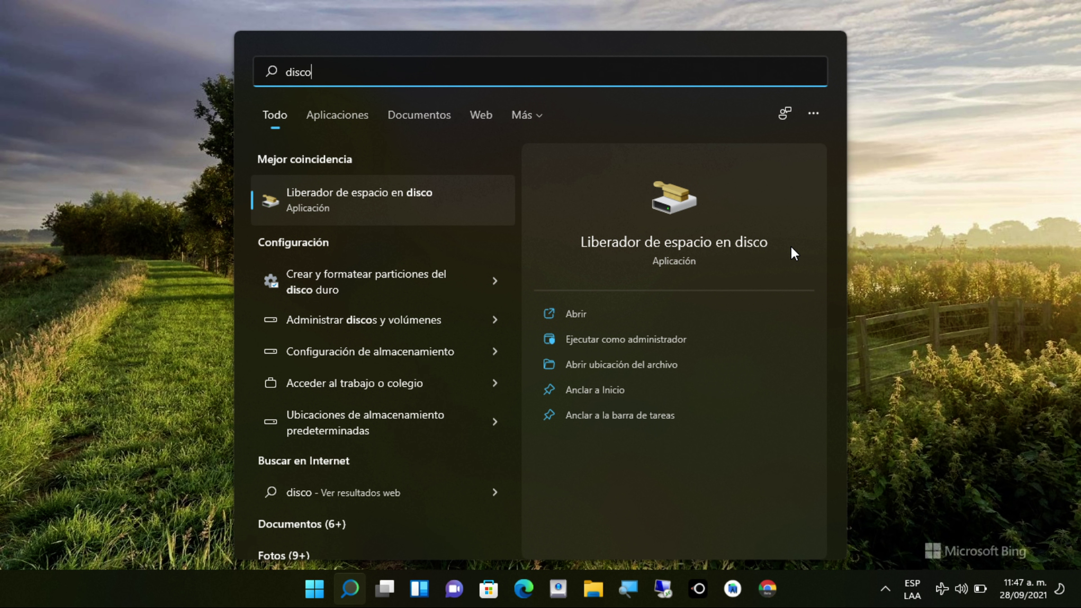
key("ctrl+a")
type("libe")
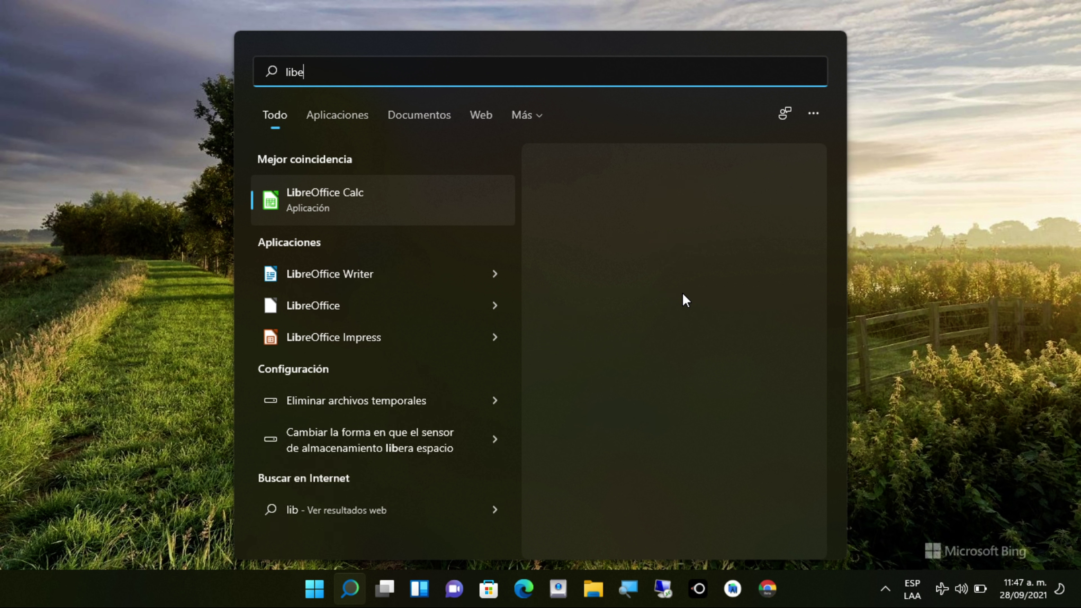
type("radro")
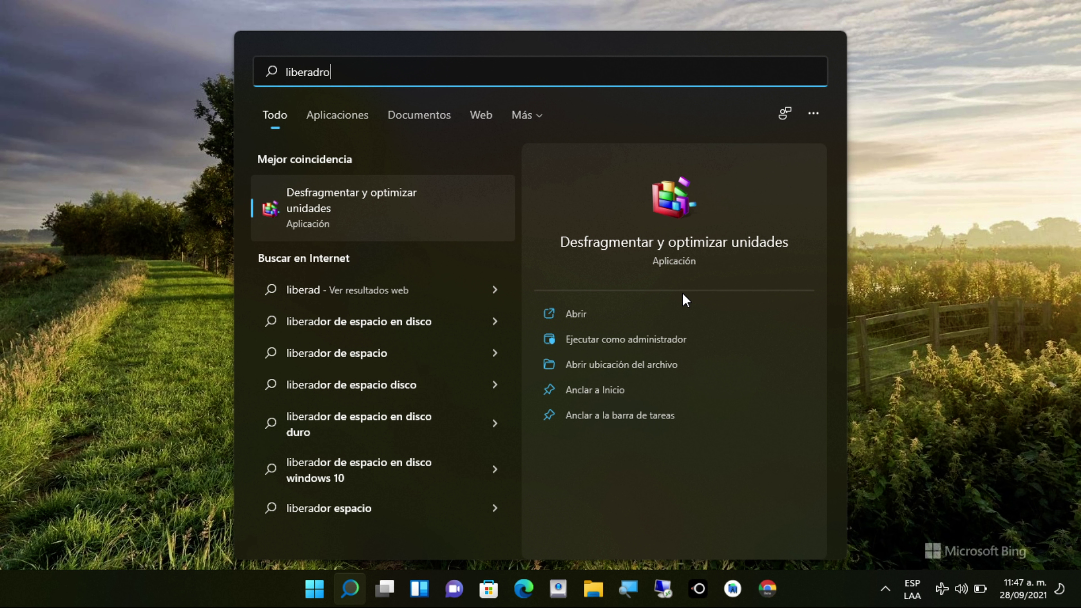
key("BackSpace")
key("BackSpace")
key("BackSpace")
key("BackSpace")
key("BackSpace")
key("BackSpace")
key("BackSpace")
key("BackSpace")
key("BackSpace")
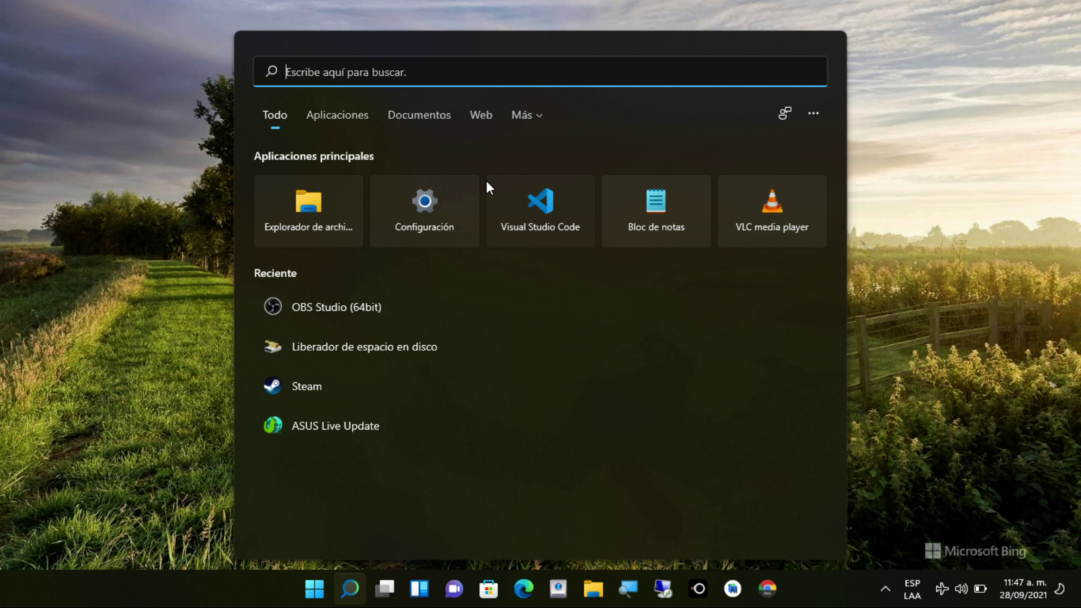
- Search for "dis" and open the Liberador de espacio en disco application
type("diso")
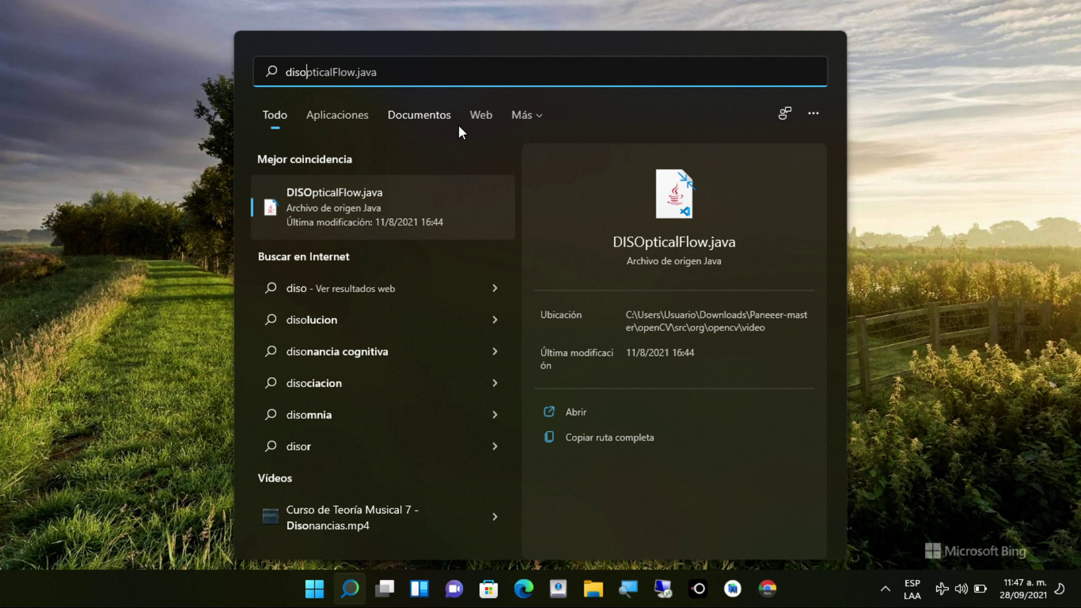
key("BackSpace")
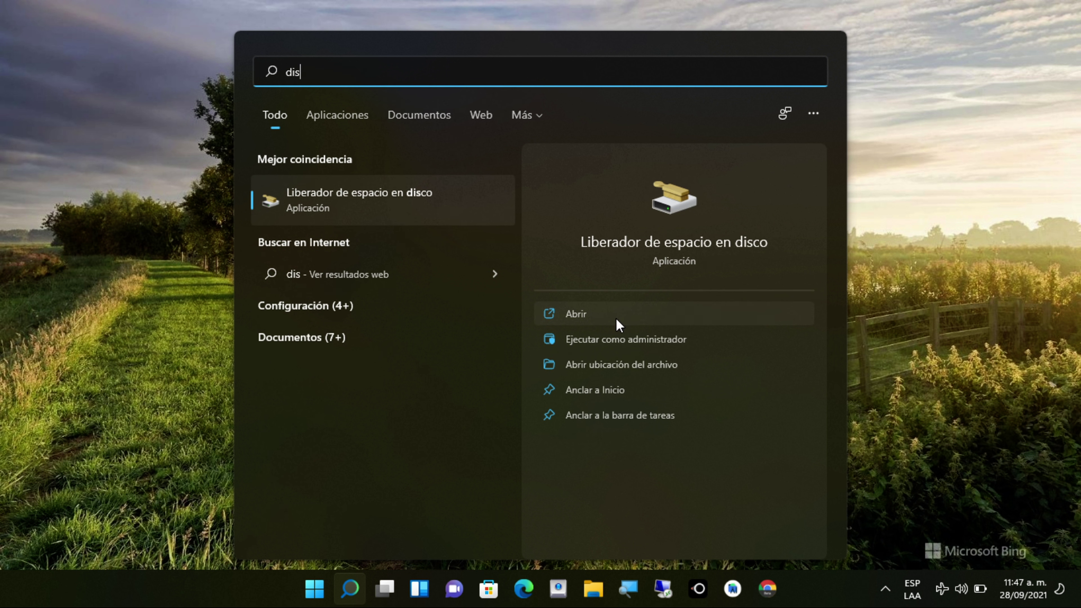
left_click(567, 314)
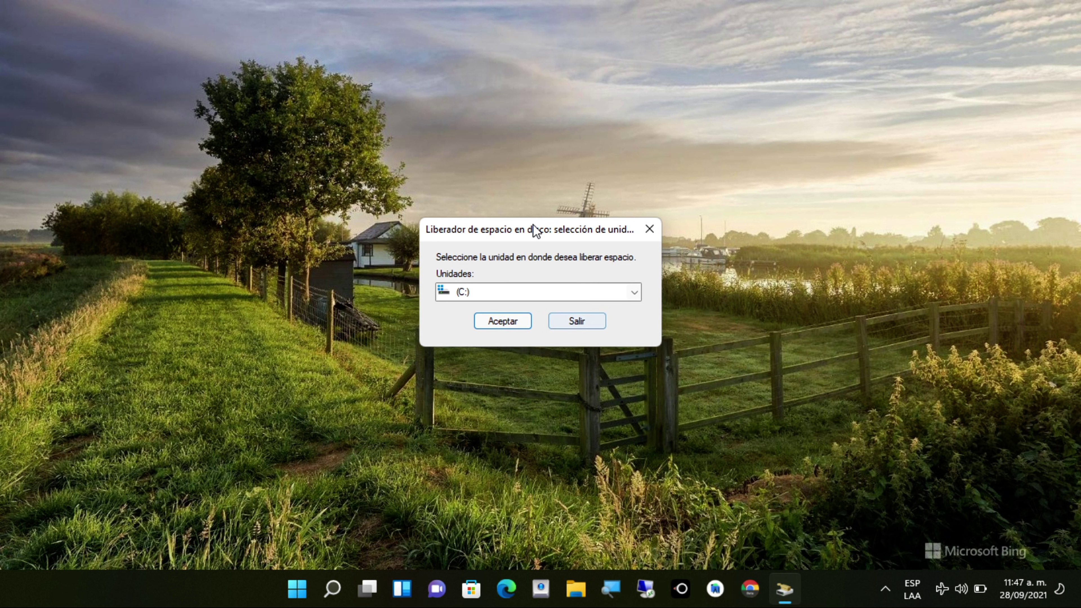
- Choose drive (C:) in the drive selection dialog and exit Liberador de espacio en disco without scanning
left_click_drag(550, 232, 574, 221)
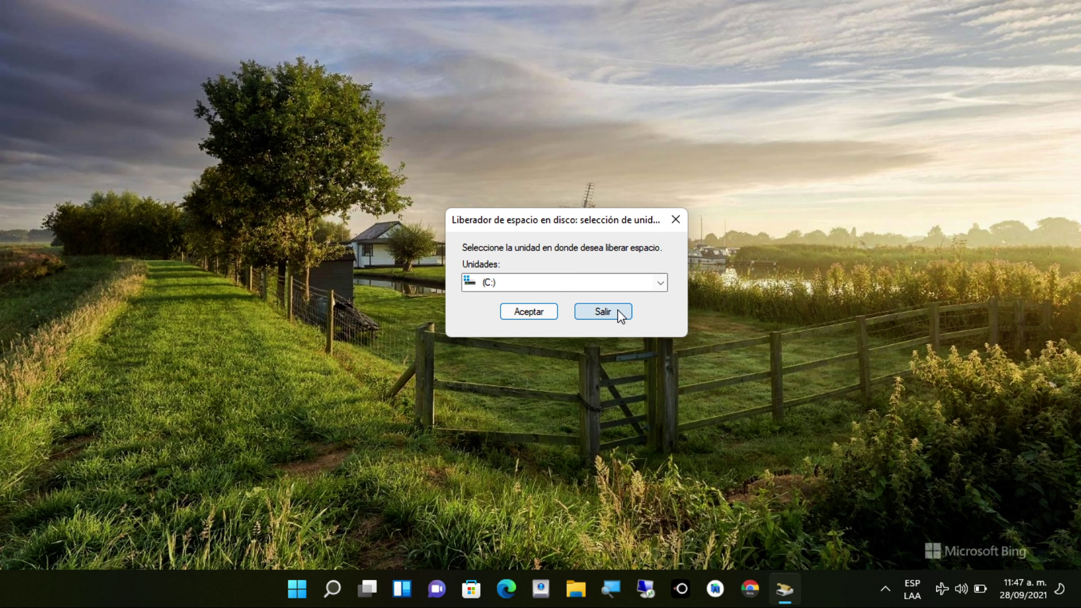
left_click(598, 281)
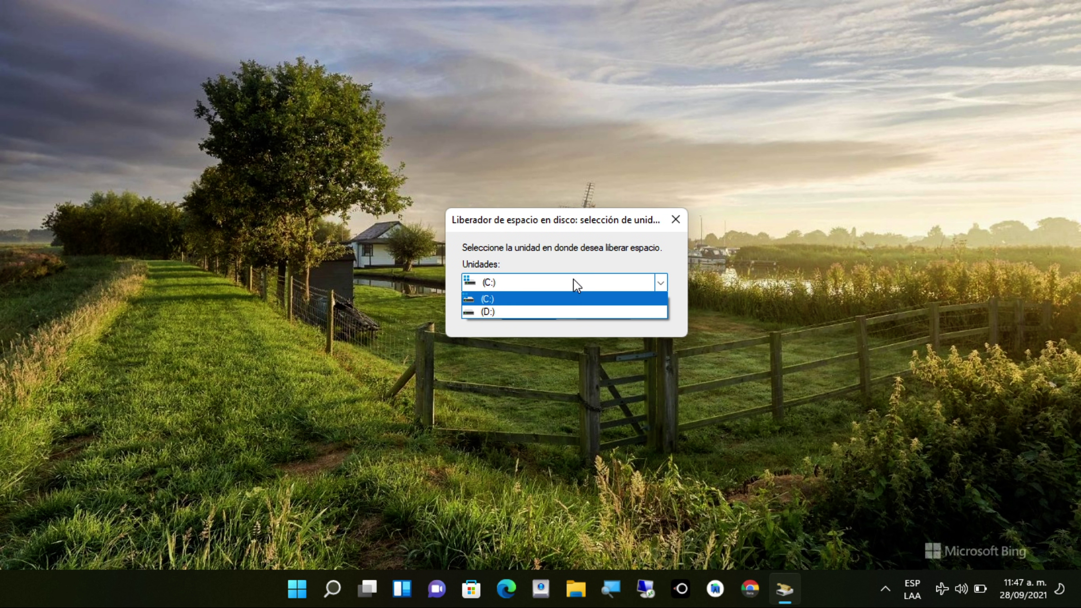
left_click(515, 300)
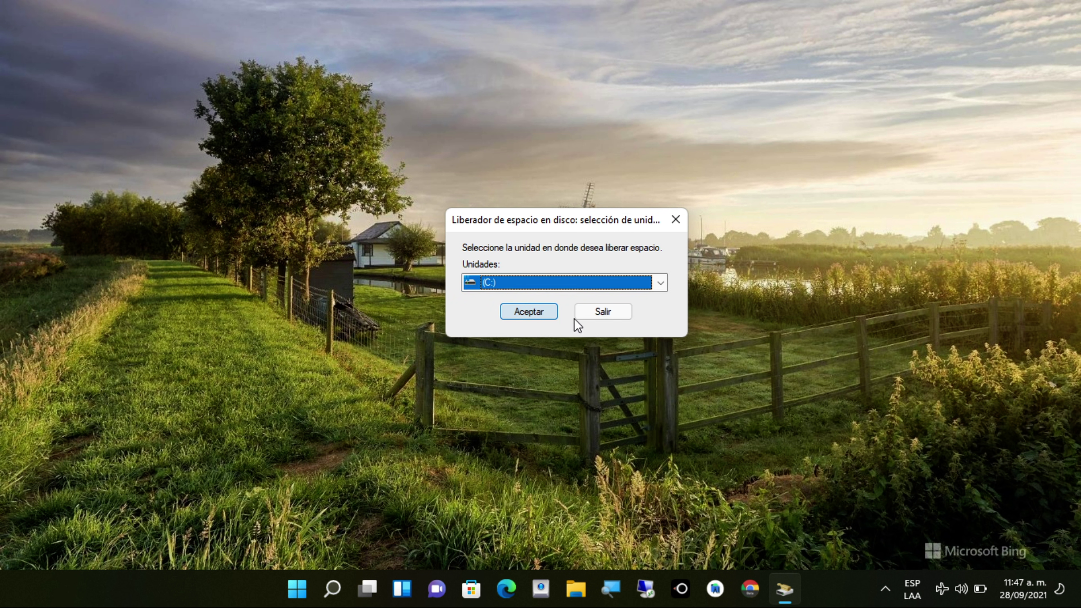
left_click(592, 315)
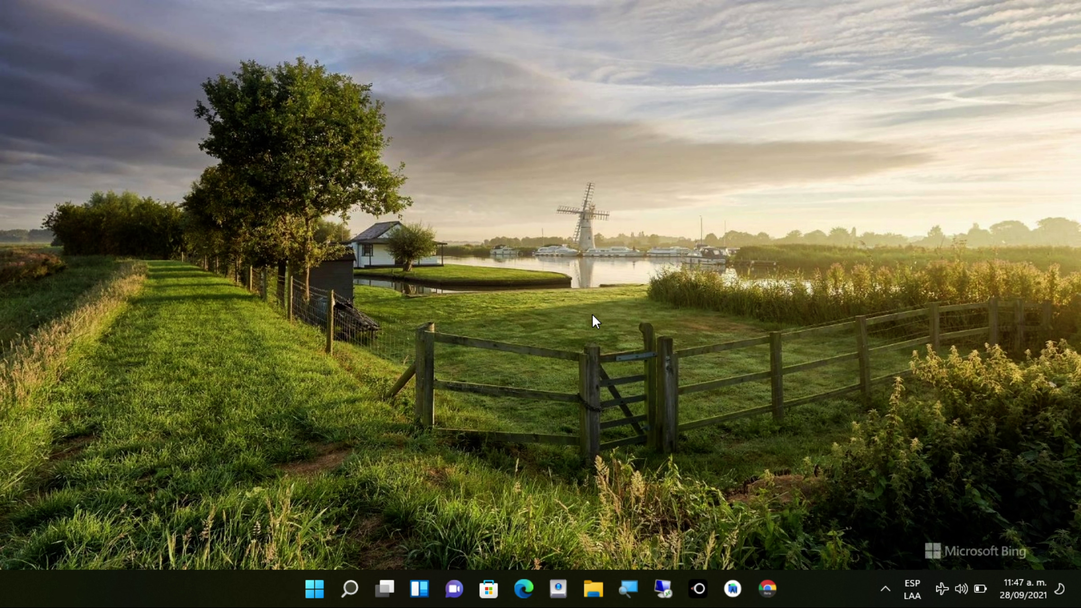
- Bring up the Ejecutar dialog with the cleanmgr.exe command and cancel it
key("super+r")
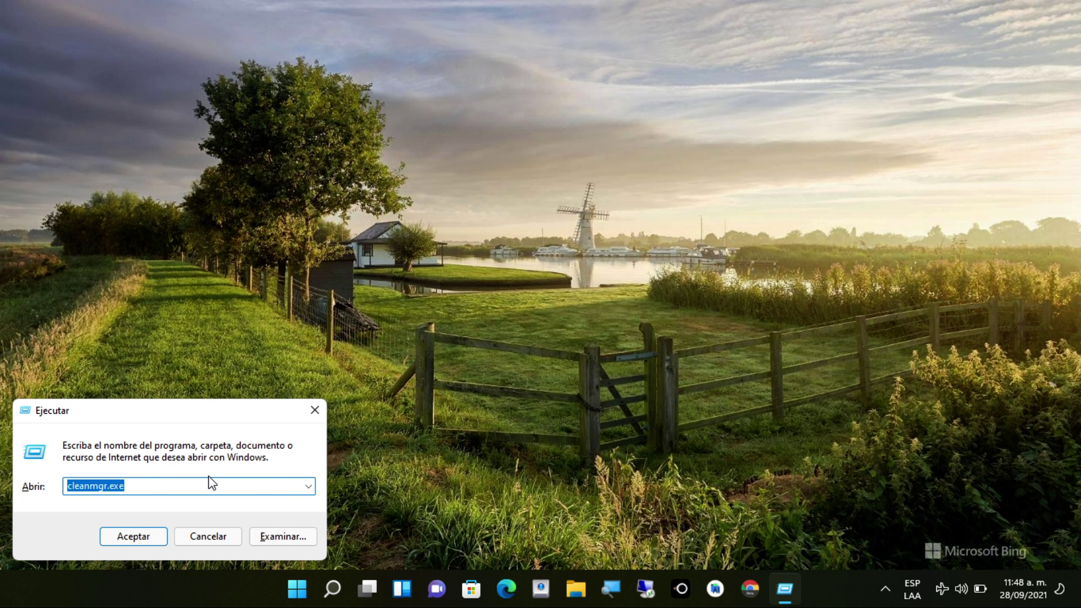
left_click(218, 485)
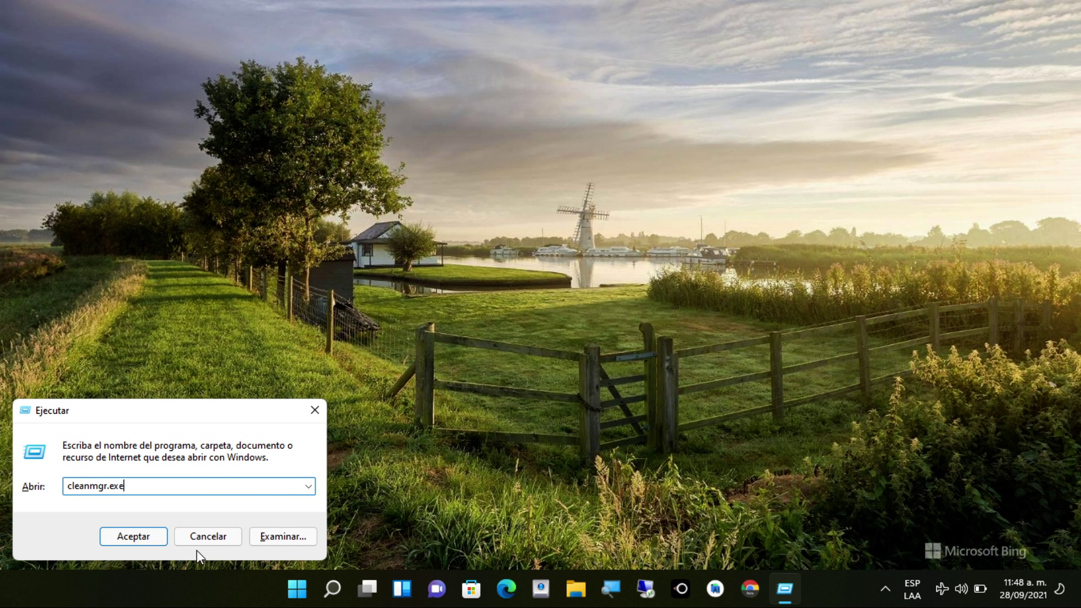
left_click(209, 540)
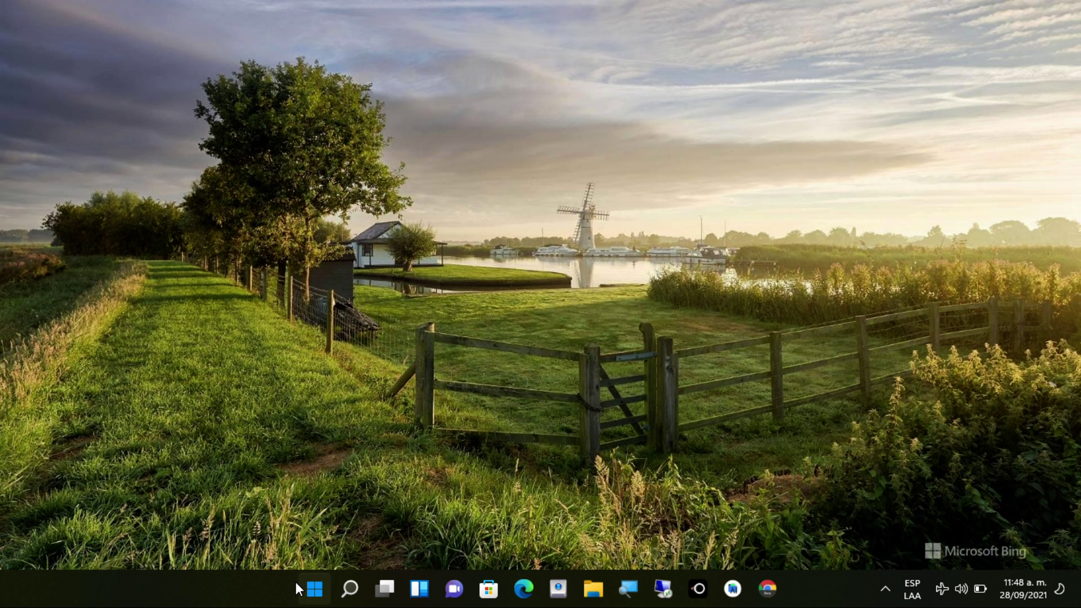
- Locate Liberador de espacio en disco inside Herramientas de Windows among all applications and close the tools window
left_click(307, 588)
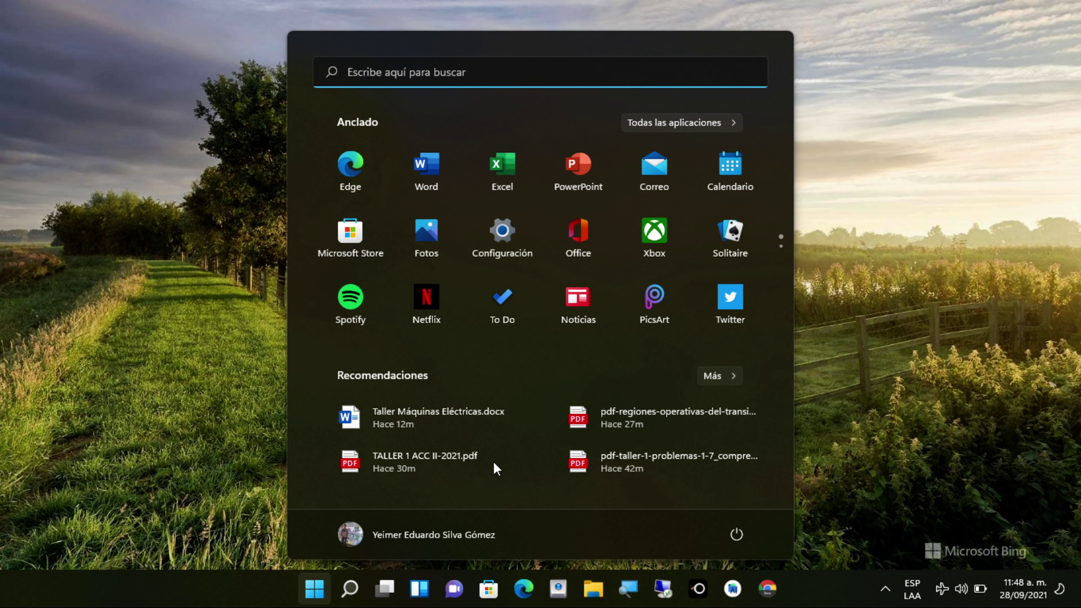
left_click(667, 123)
scroll(477, 268, "down", 10)
scroll(500, 252, "down", 15)
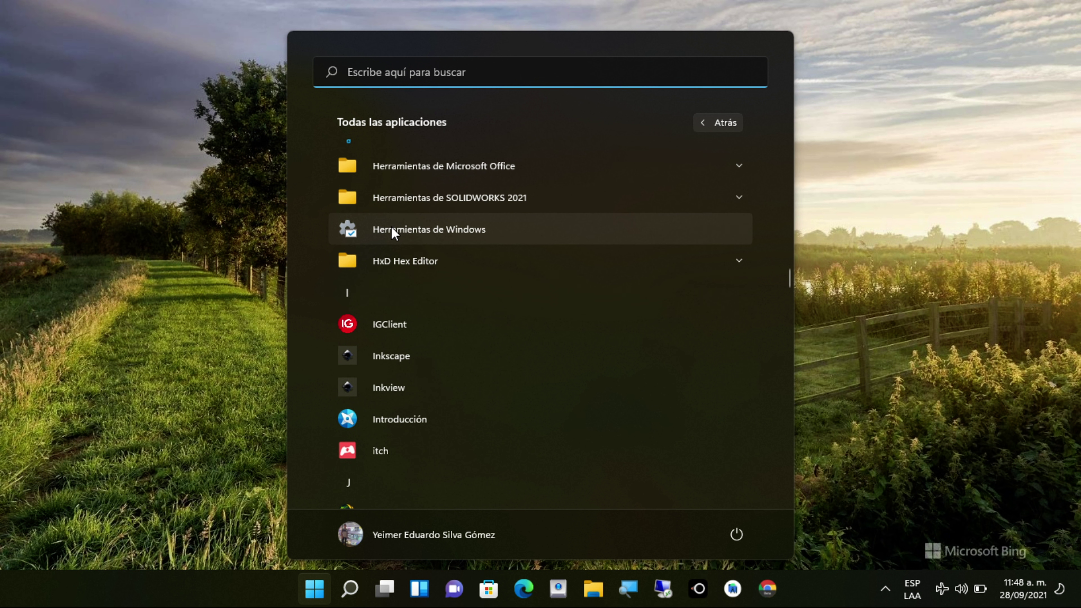
left_click(495, 231)
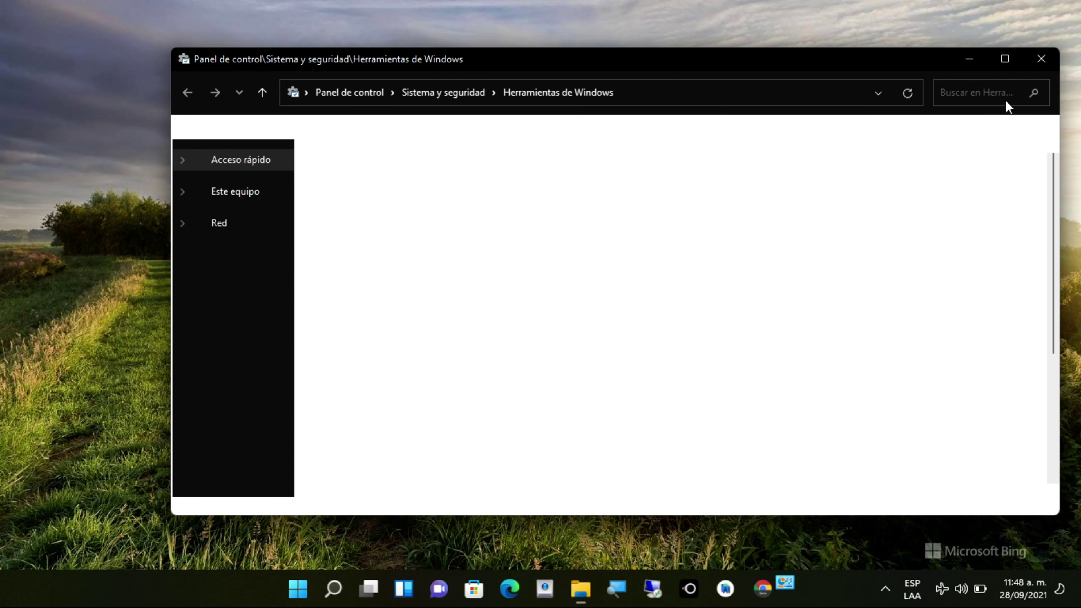
left_click(1004, 59)
left_click(419, 509)
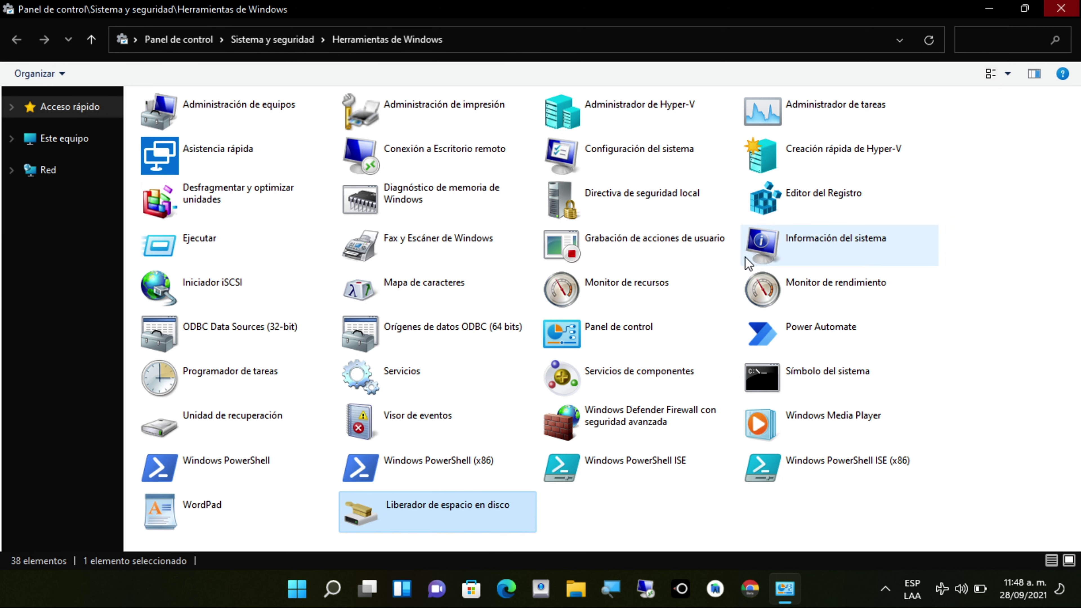
key("alt+F4")
- Run cleanmgr.exe and scan drive (C:) for files that can be deleted
key("super+r")
key("Return")
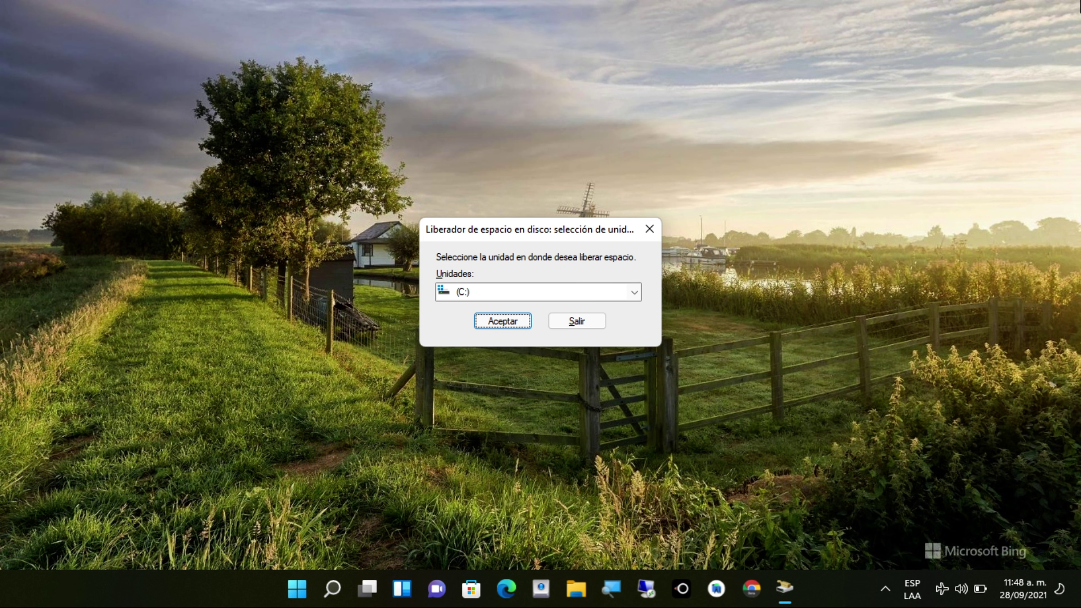
left_click(511, 322)
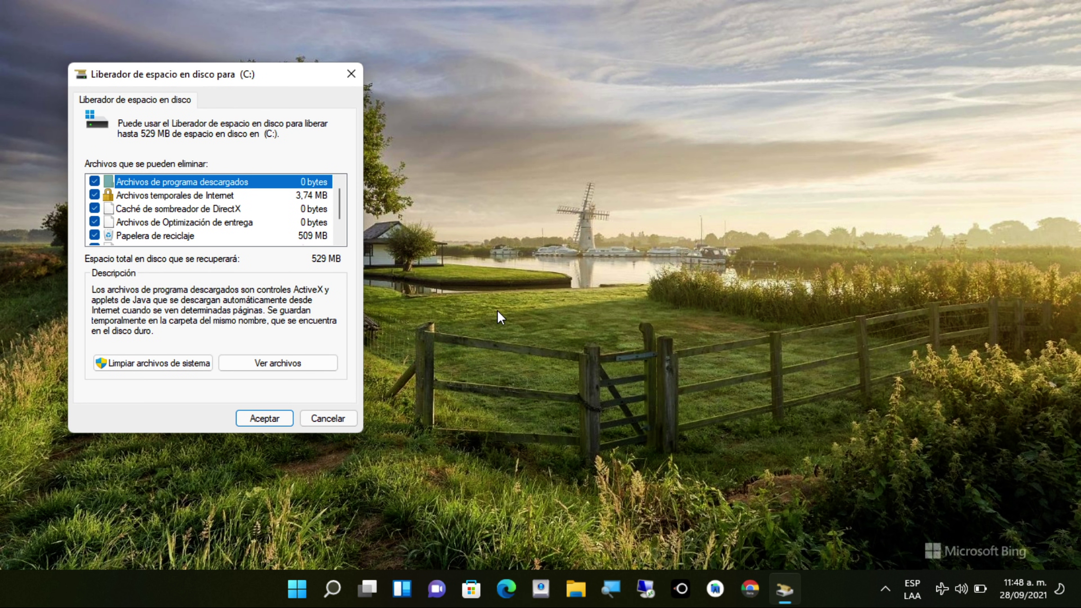
left_click_drag(231, 80, 387, 63)
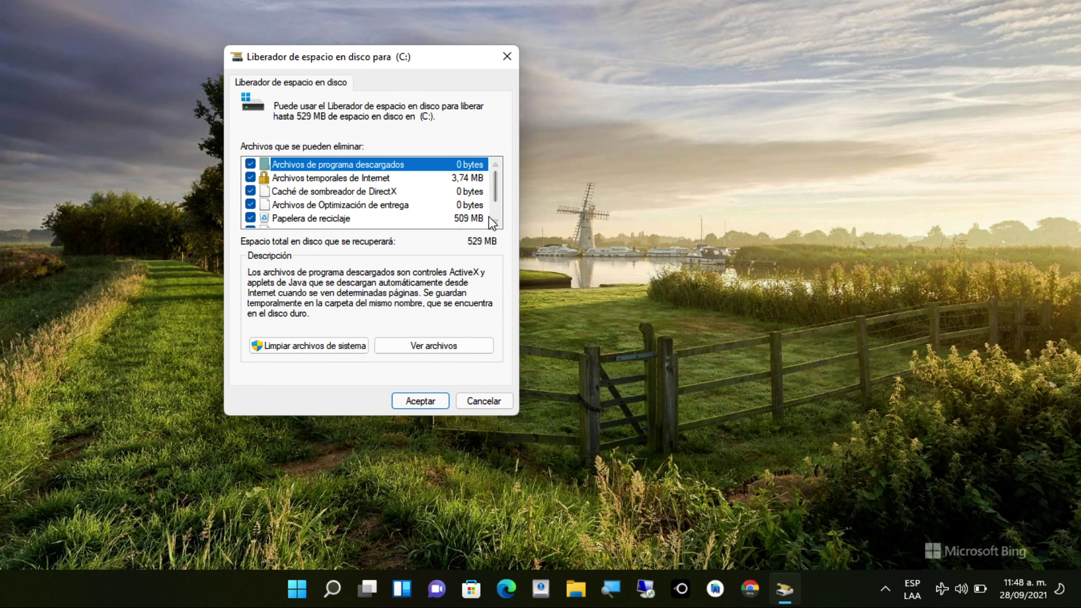
- Examine the deletable file categories for drive (C:), including the Papelera de reciclaje entry and its description
left_click(250, 165)
left_click(255, 180)
left_click(251, 165)
scroll(316, 197, "down", 1)
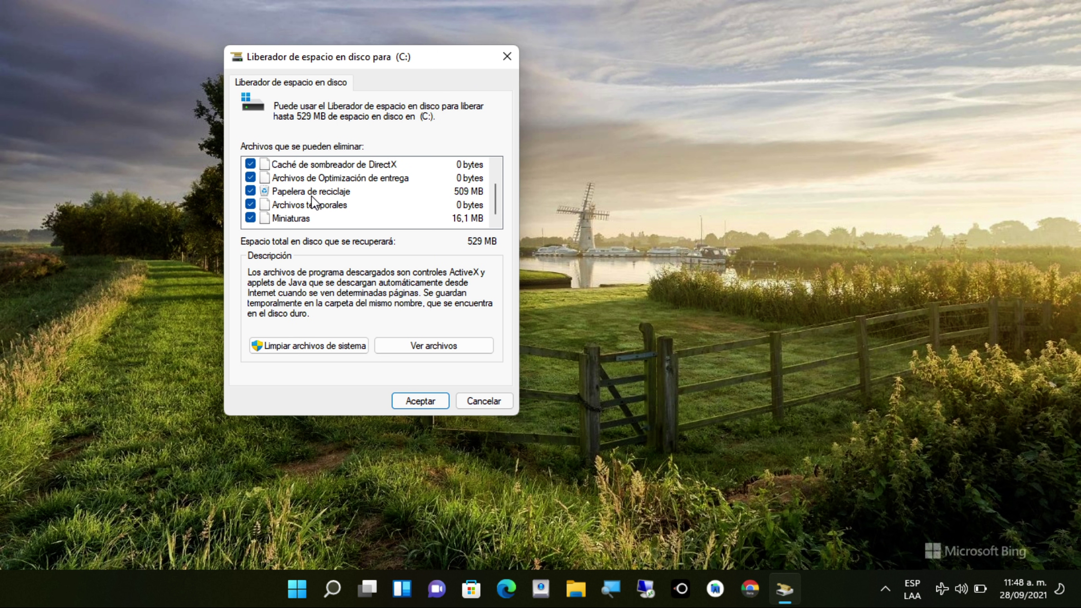
left_click(290, 191)
scroll(290, 191, "up", 1)
scroll(327, 179, "down", 1)
scroll(318, 196, "up", 1)
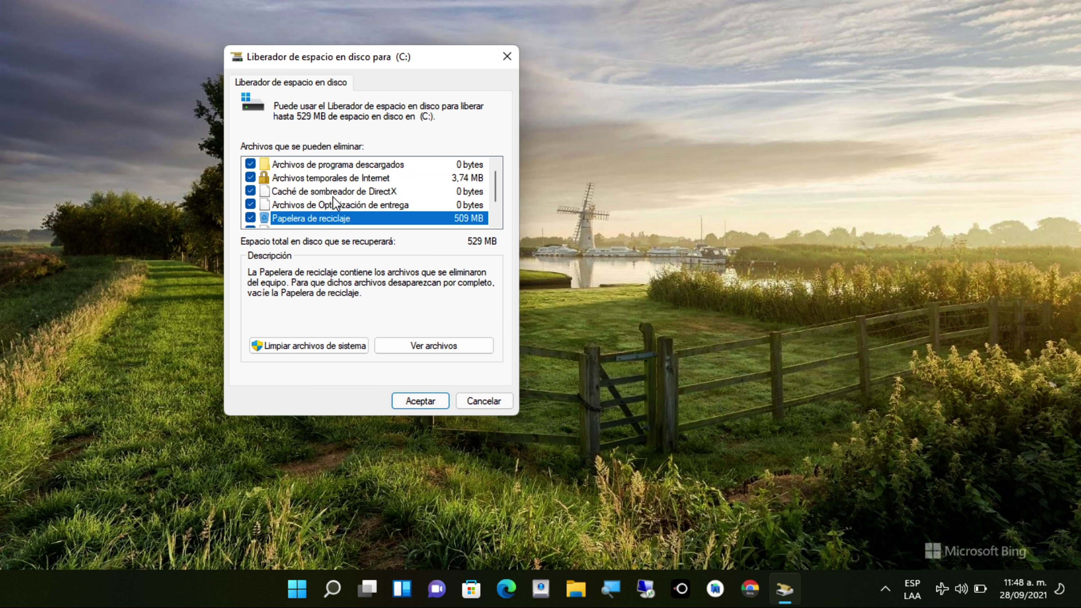
scroll(336, 193, "down", 1)
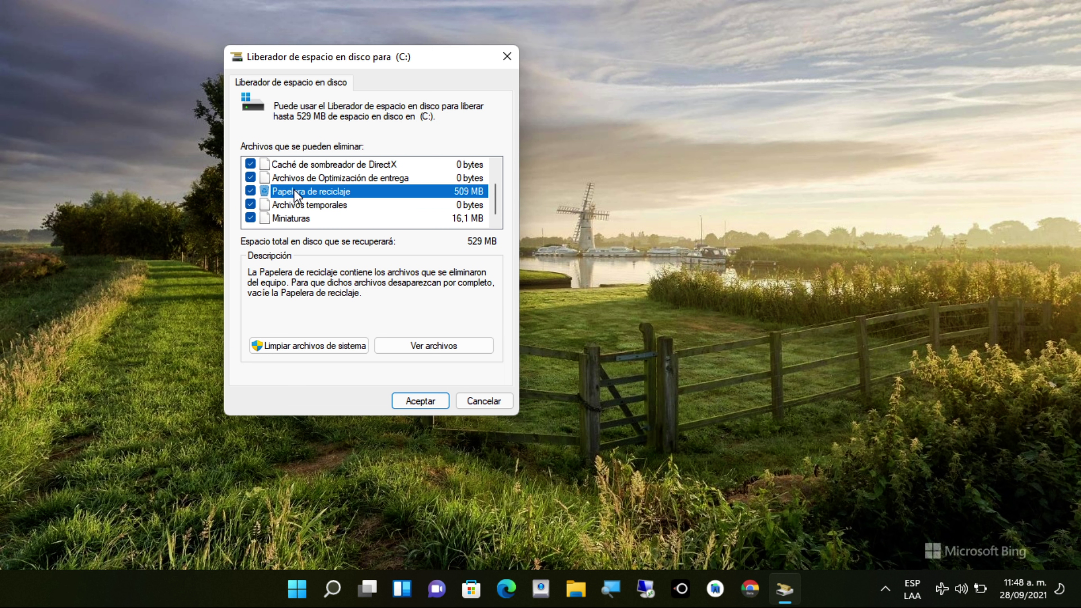
left_click(250, 191)
left_click(250, 191)
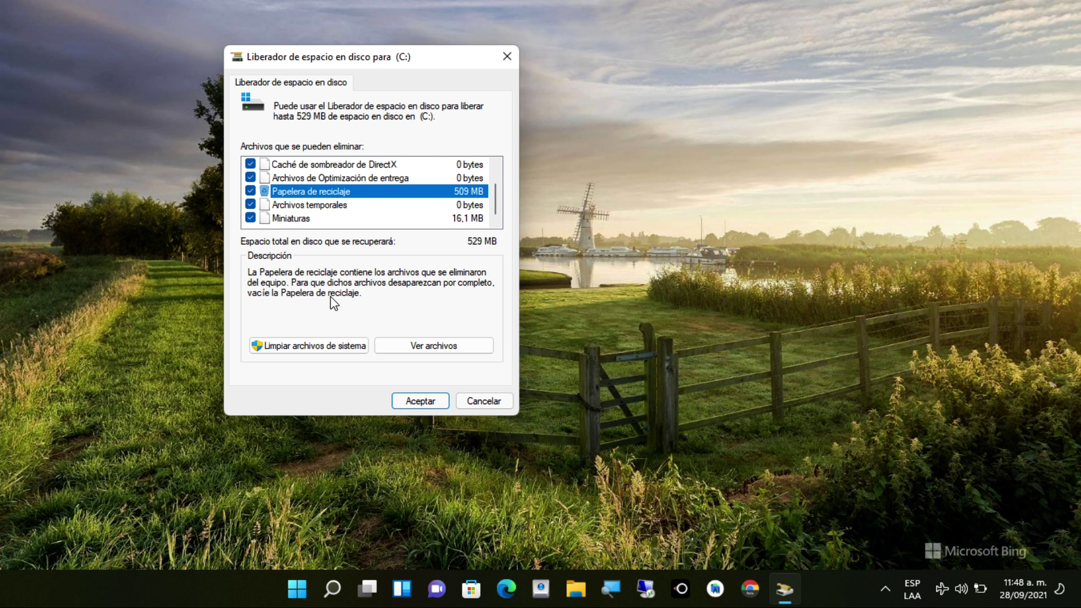
- Start the system files cleanup and rescan drive (C:), moving the progress window out of the way
left_click(320, 347)
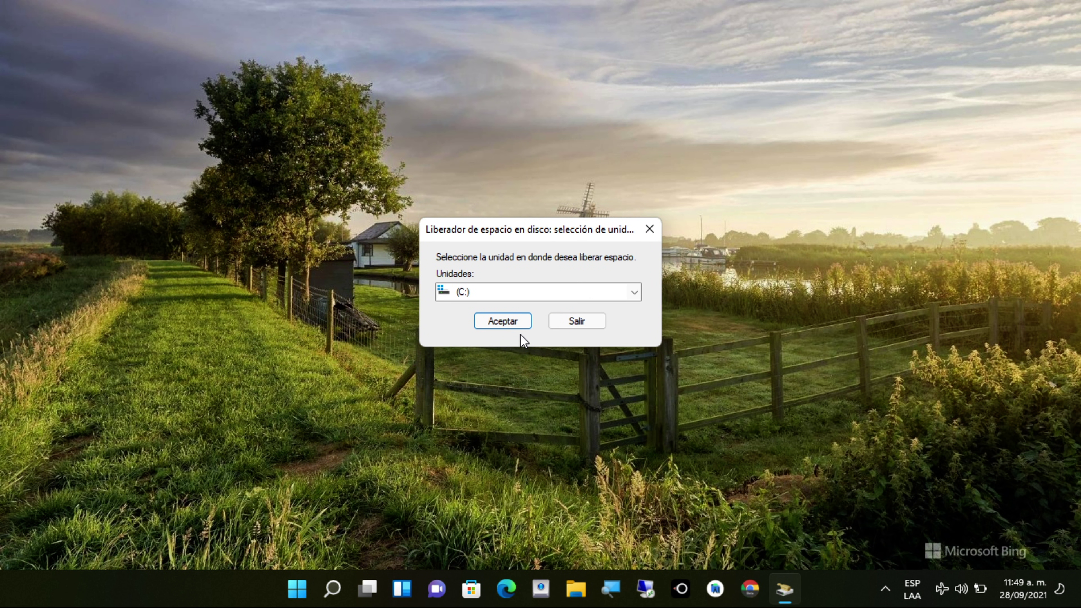
left_click(504, 326)
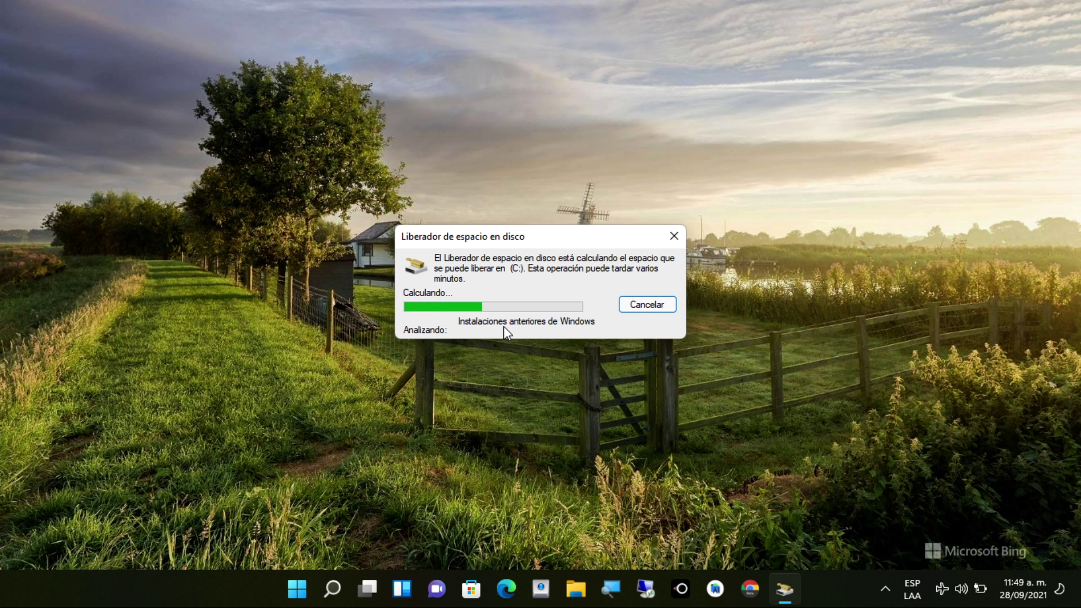
left_click_drag(544, 241, 563, 37)
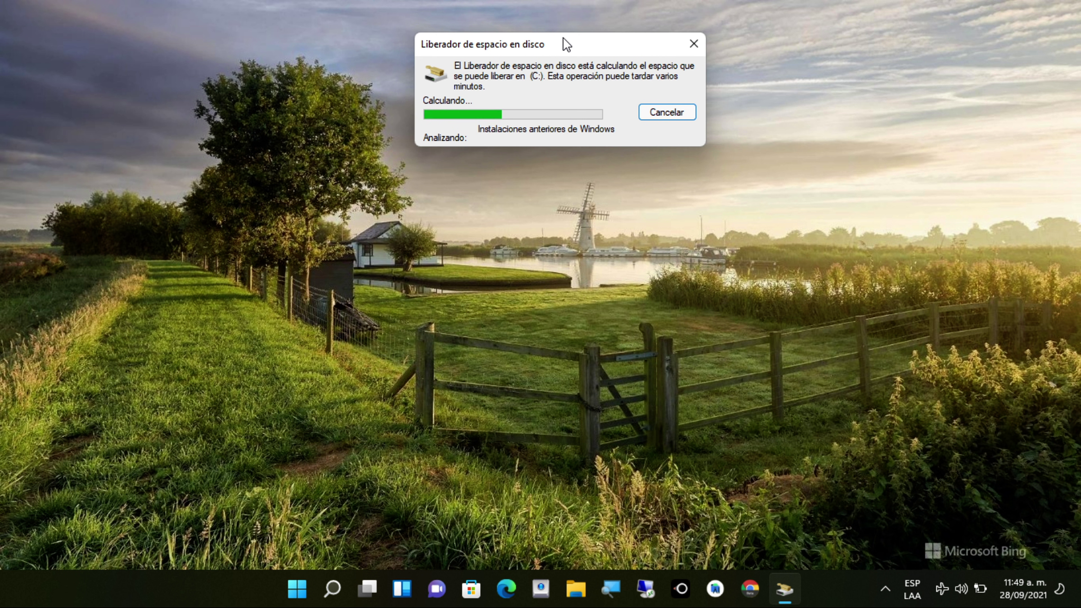
left_click_drag(566, 45, 637, 32)
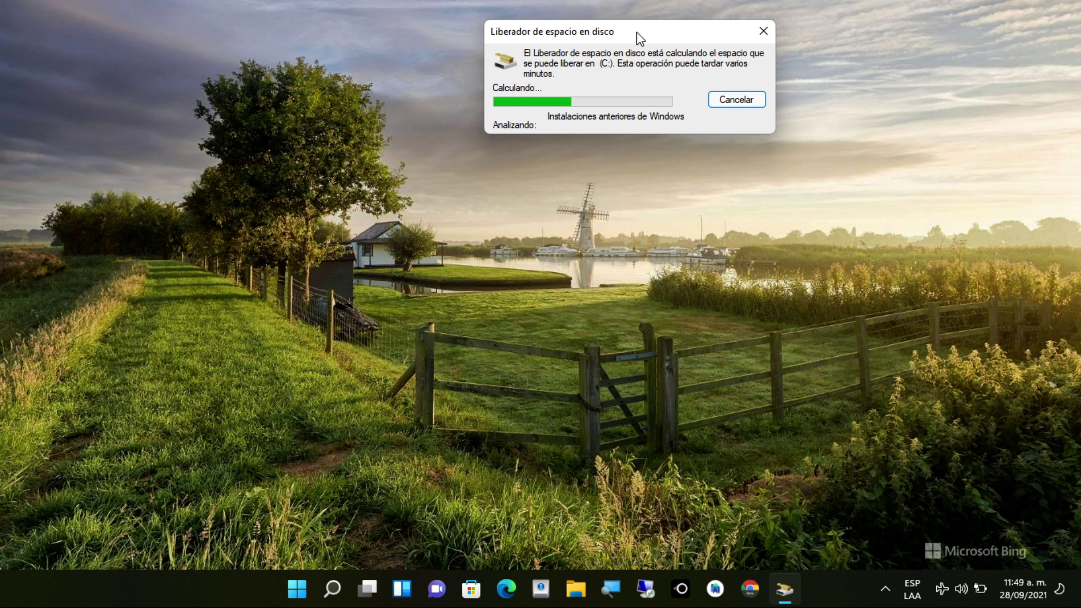
left_click_drag(636, 32, 646, 30)
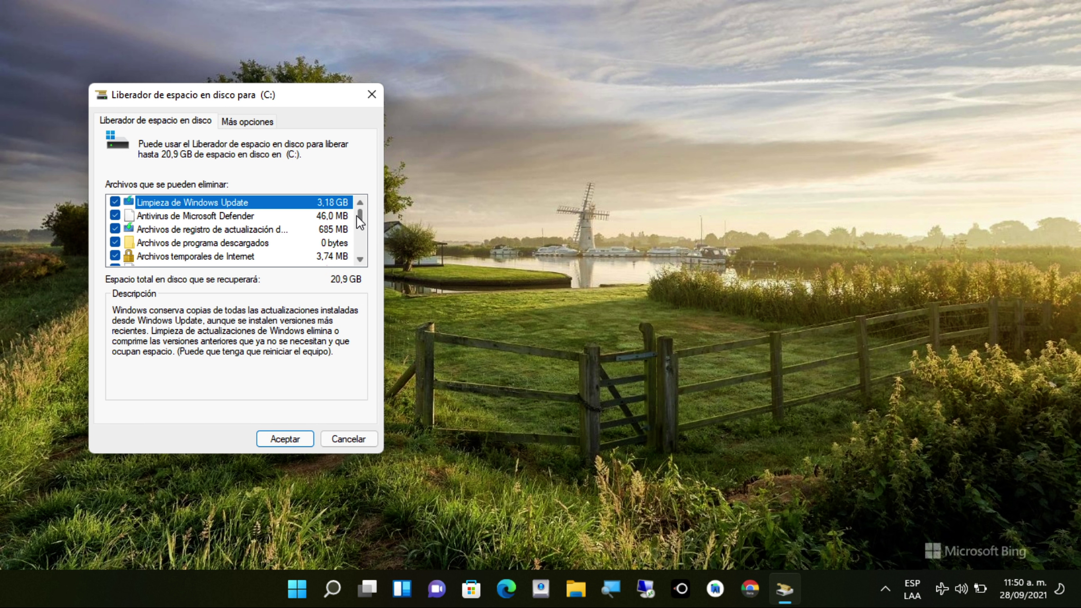
- Find Instalaciones anteriores de Windows among the deletable files and select it to view its description
scroll(297, 236, "down", 1)
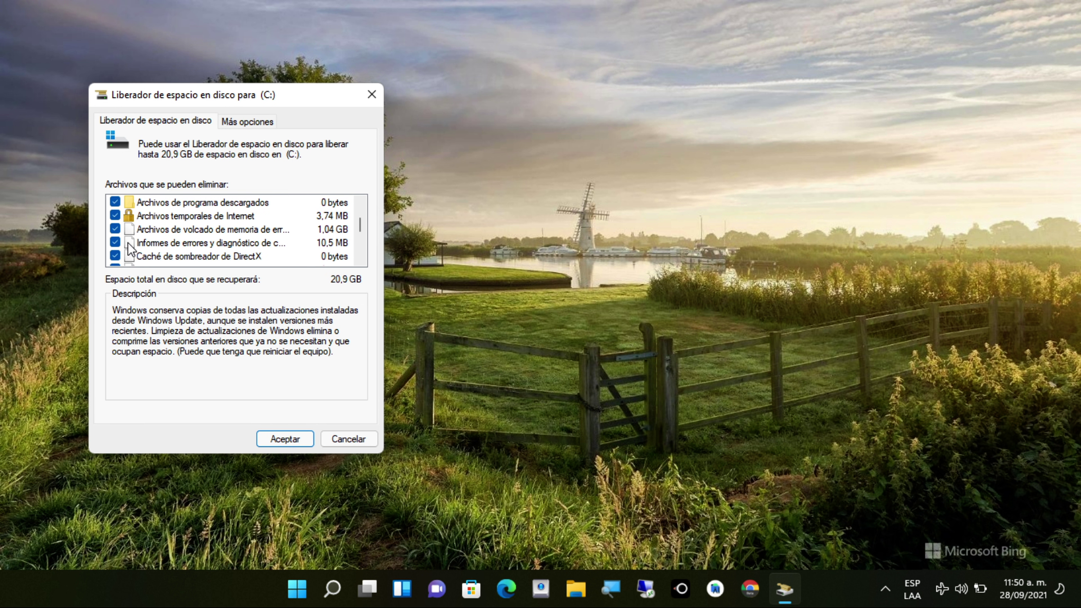
scroll(217, 242, "down", 1)
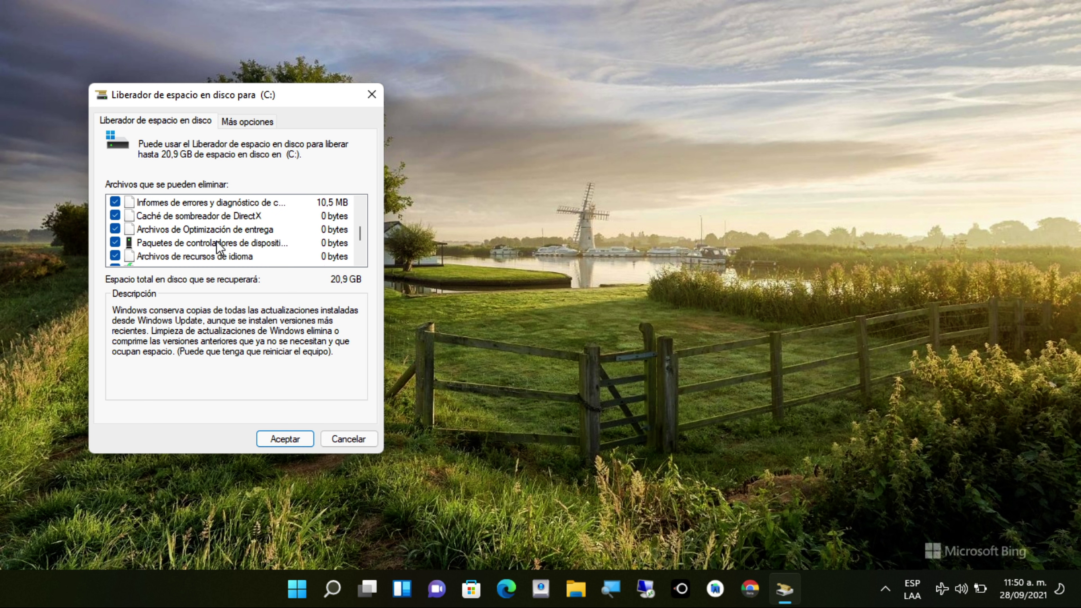
scroll(217, 241, "down", 1)
left_click(219, 234)
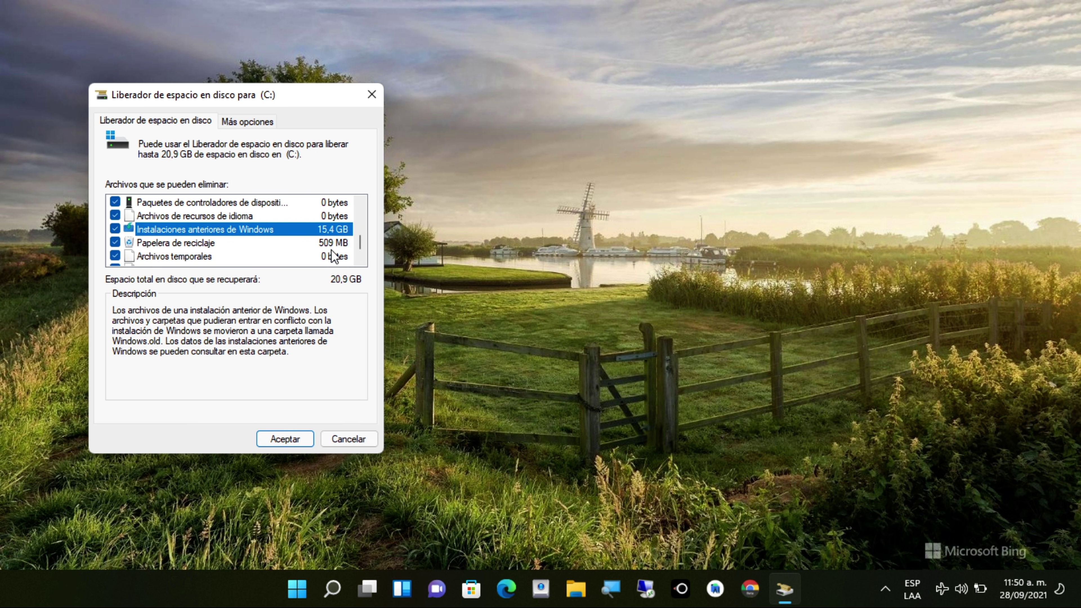
scroll(331, 248, "down", 1)
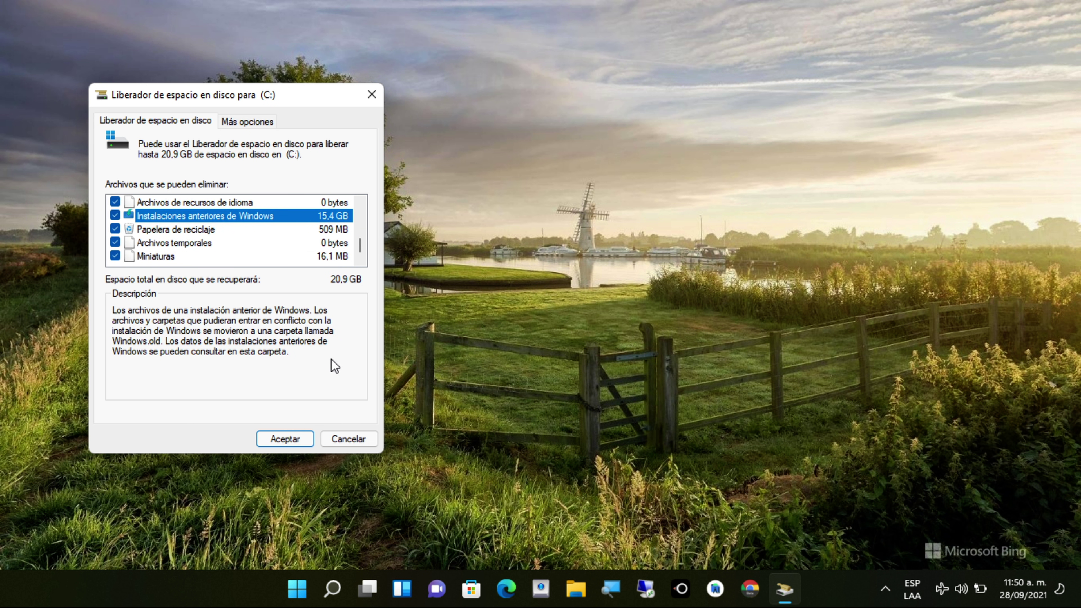
- Permanently delete the checked files, confirming the removal of the previous Windows installations
left_click(294, 438)
scroll(215, 231, "up", 3)
scroll(216, 235, "down", 3)
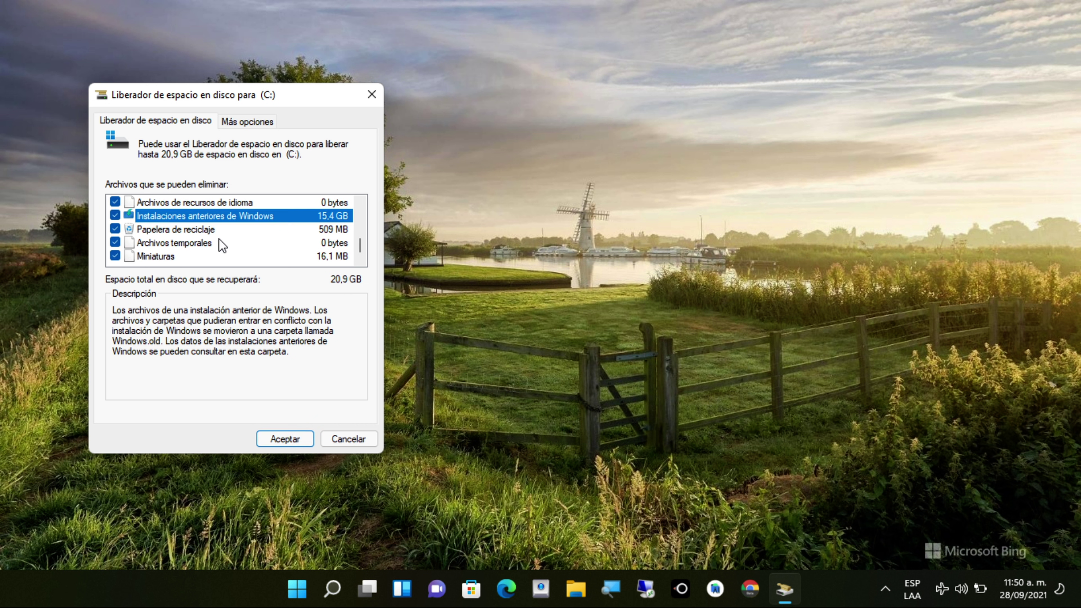
left_click(290, 442)
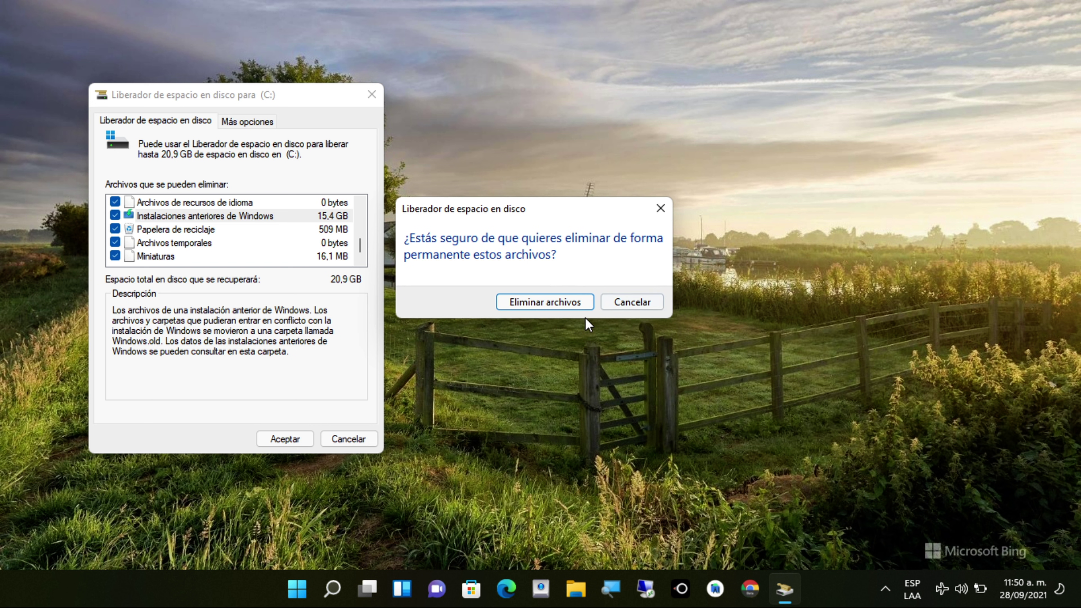
left_click(531, 299)
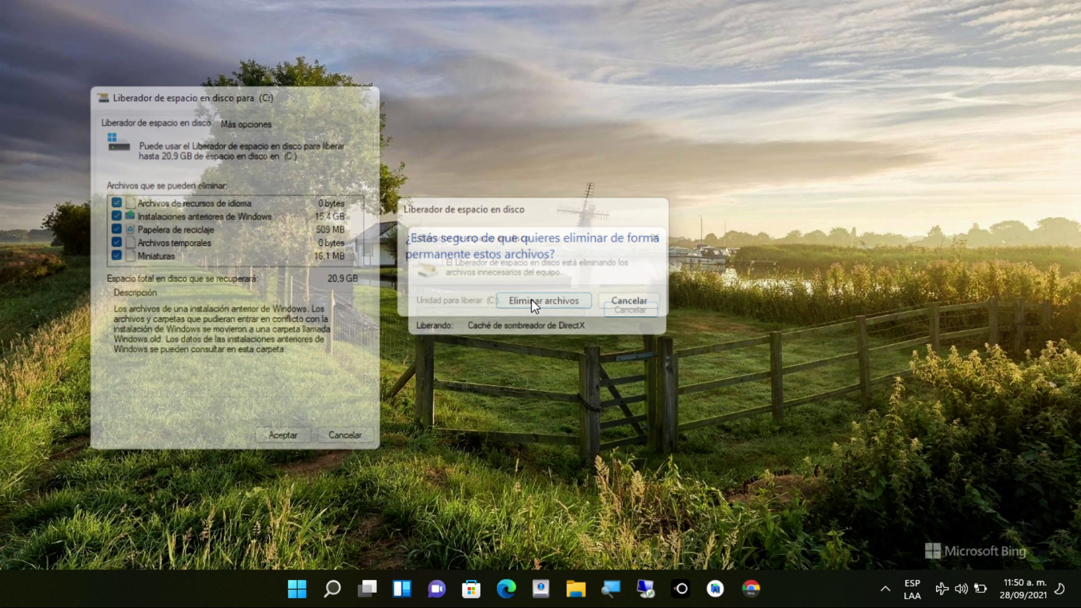
left_click_drag(563, 241, 599, 52)
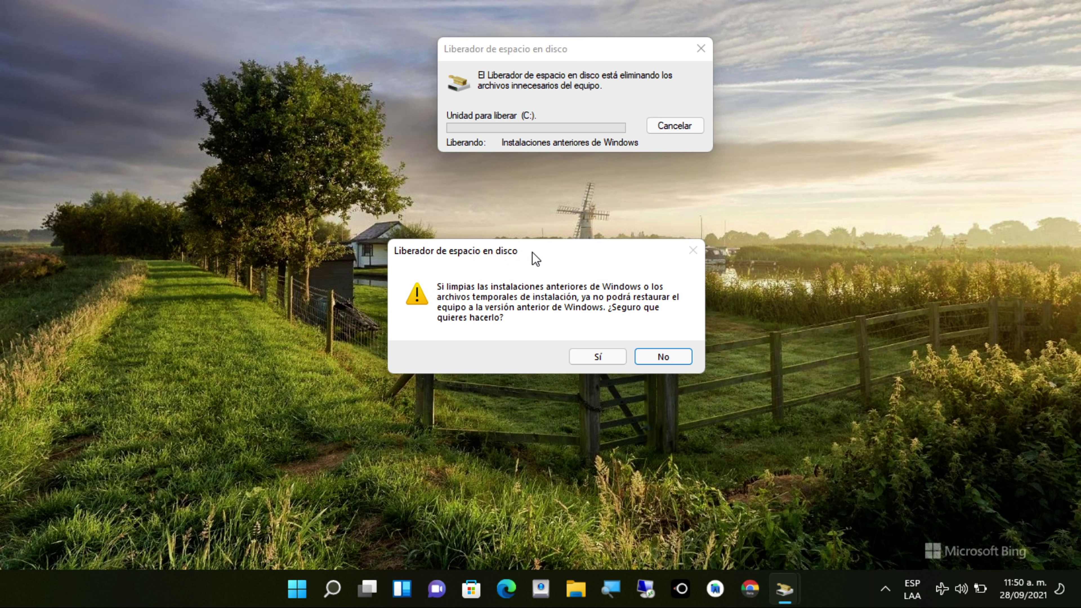
left_click_drag(527, 249, 421, 309)
left_click(493, 417)
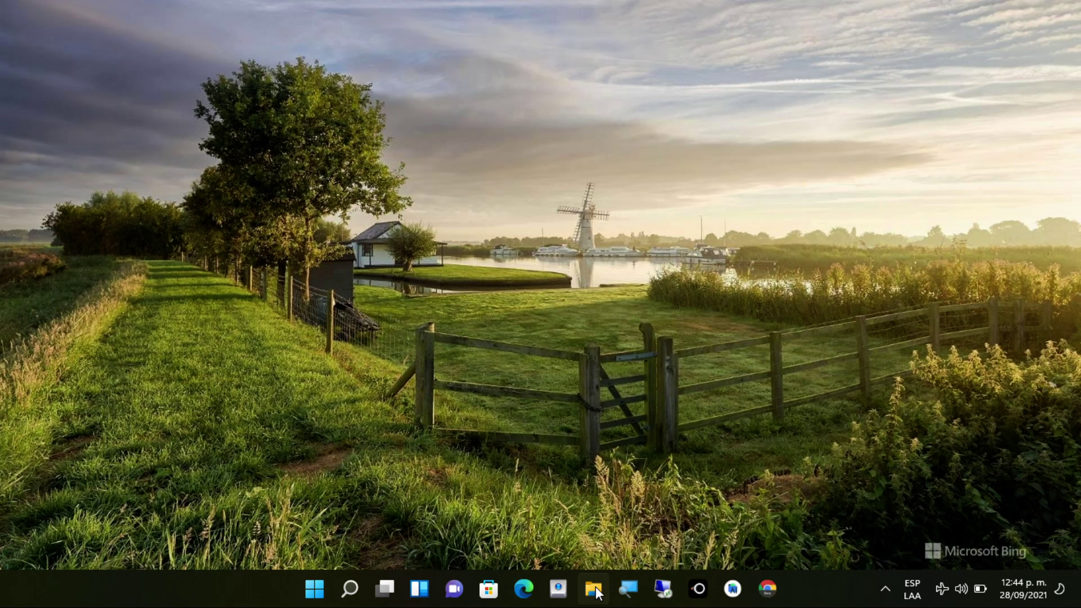
- Check the folders on Disco local (C:) in File Explorer for Windows.old and close the window
left_click(597, 591)
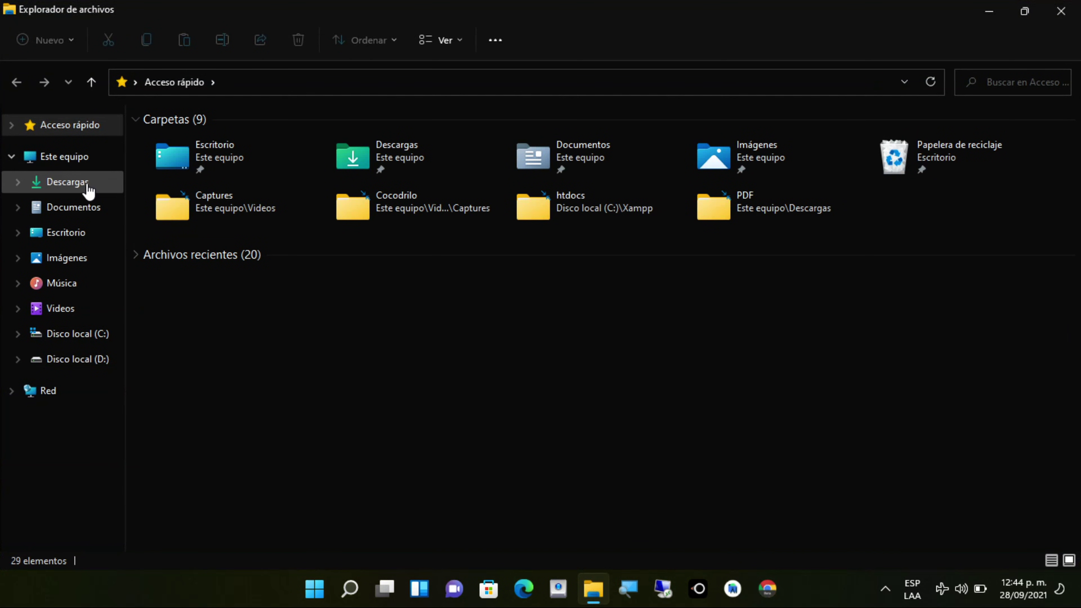
left_click(72, 161)
double_click(197, 261)
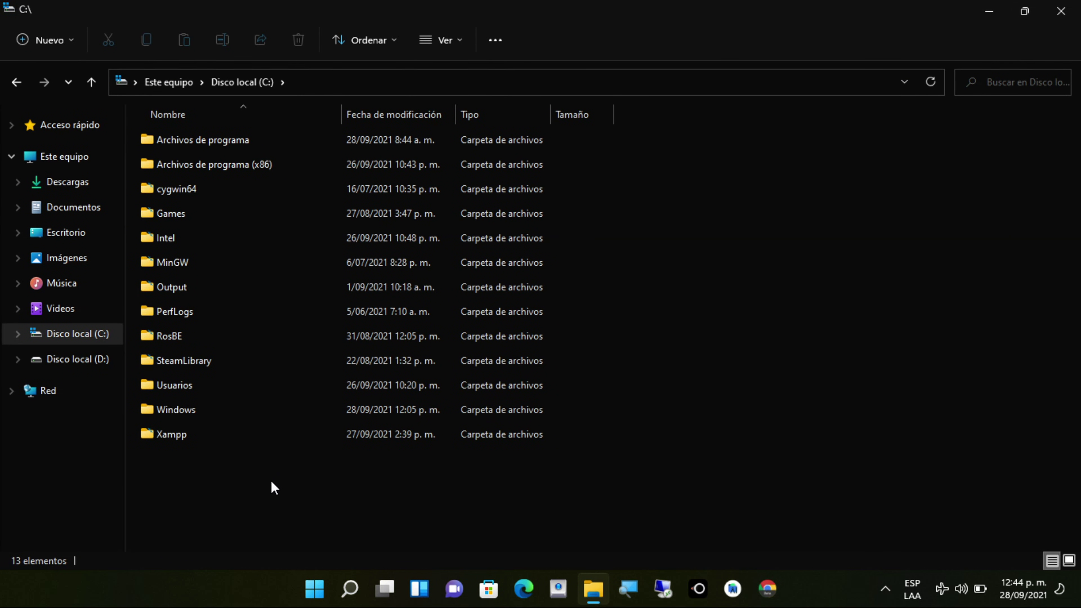
left_click(1061, 11)
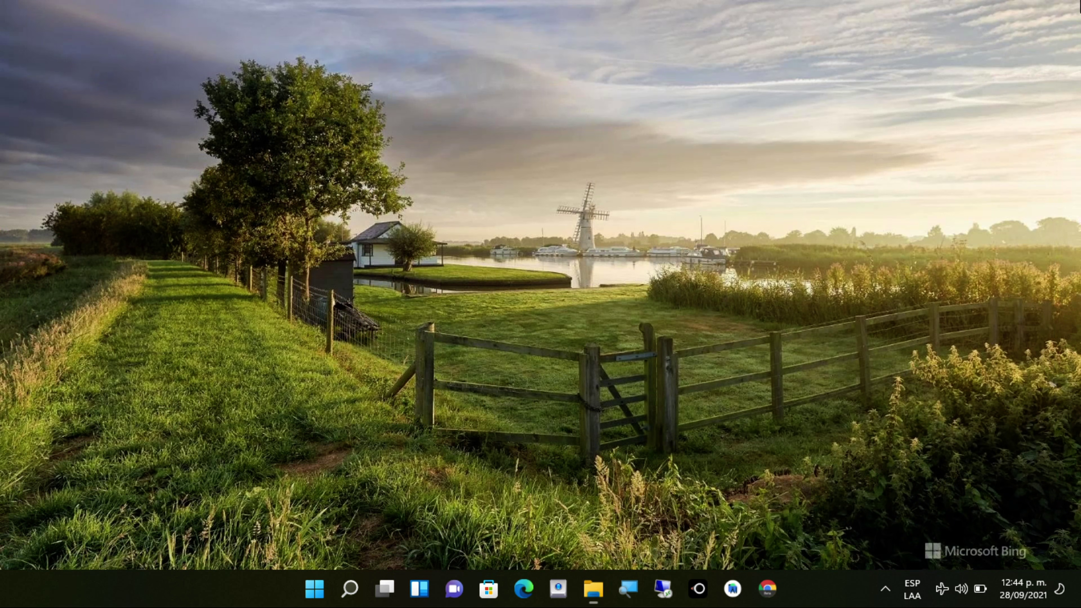